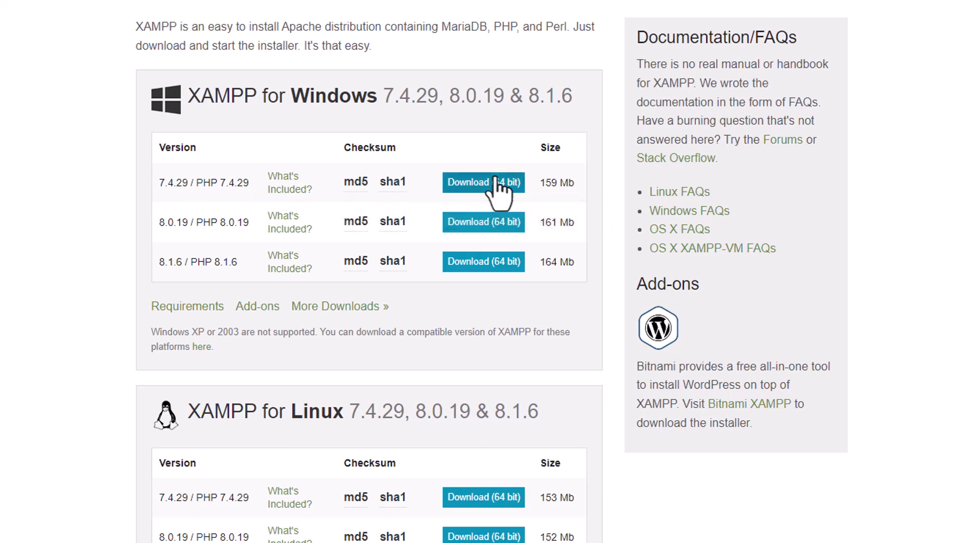
# Start the 64-bit XAMPP 8.1.6 installer download, then cancel it from the download bar
pyautogui.click(488, 264)
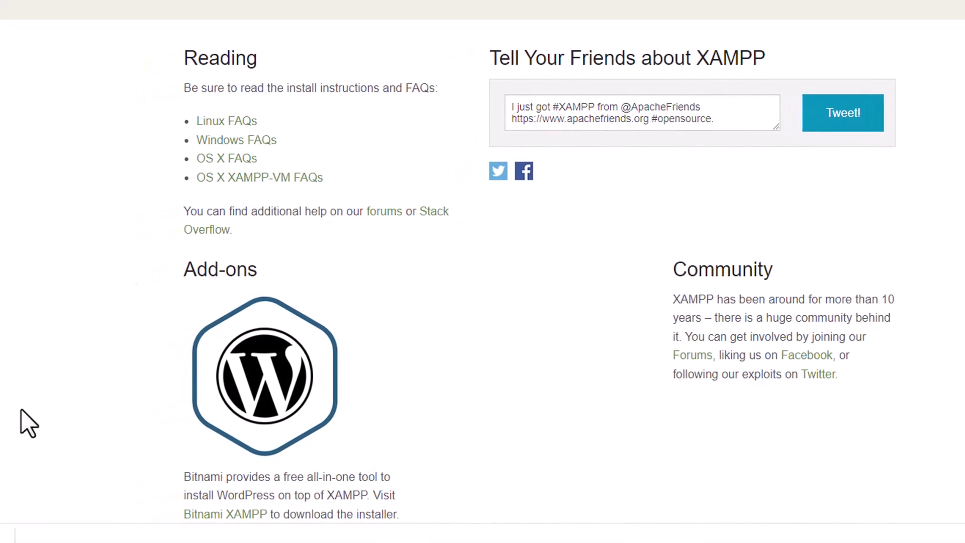
pyautogui.click(53, 530)
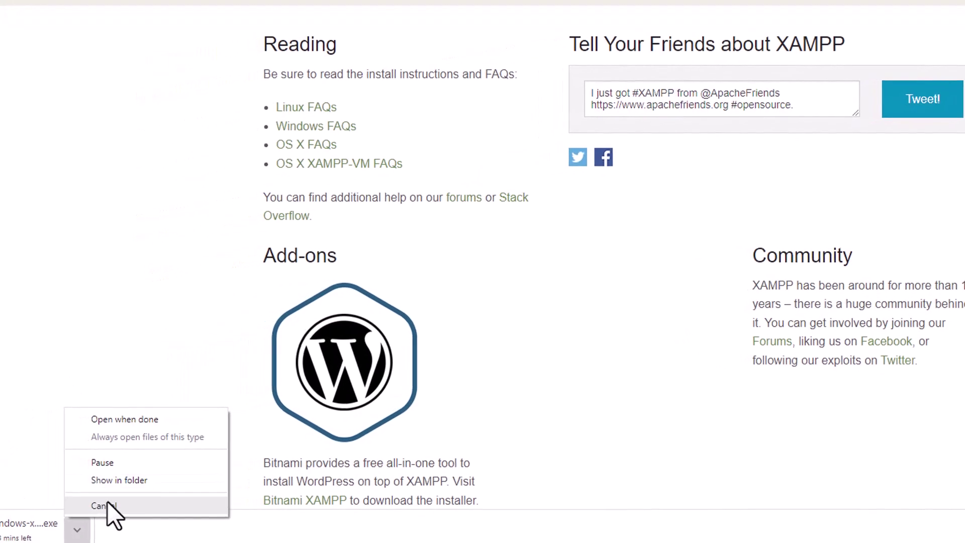
pyautogui.click(107, 503)
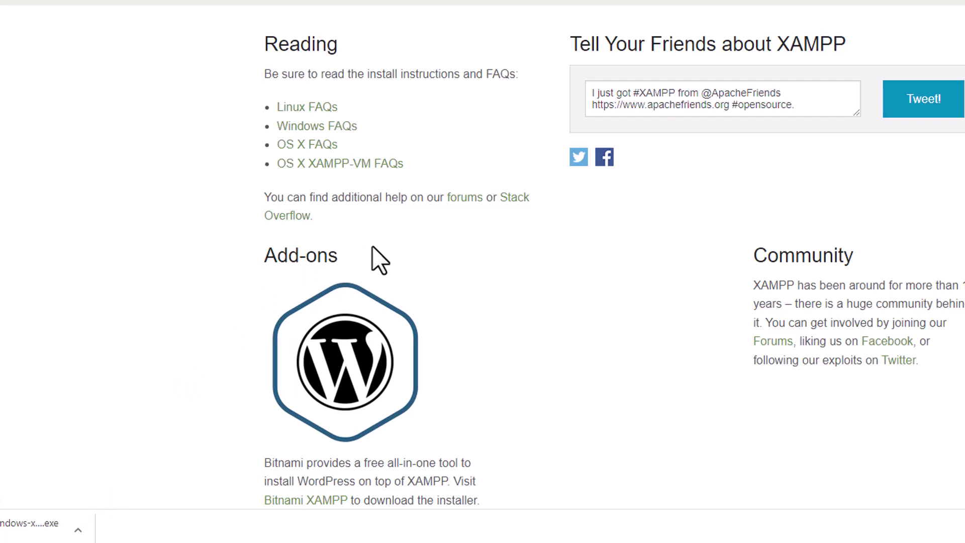
pyautogui.click(78, 529)
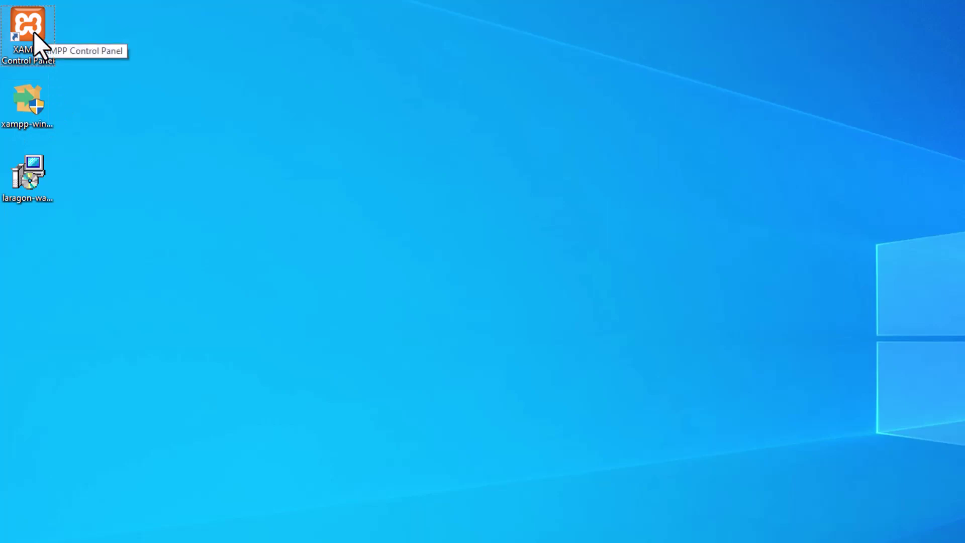
# Delete the old XAMPP Control Panel shortcut and run the XAMPP installer as administrator
pyautogui.press('Delete')
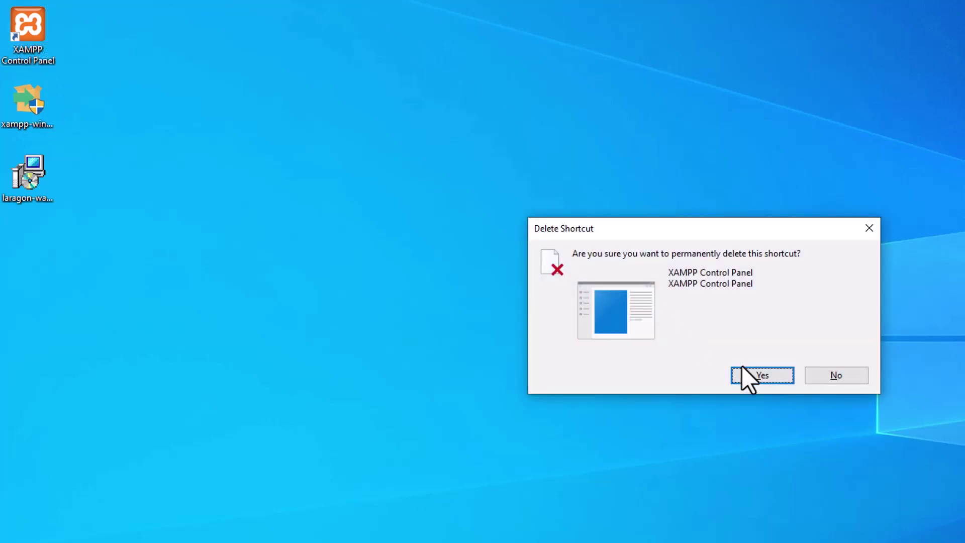
pyautogui.click(746, 372)
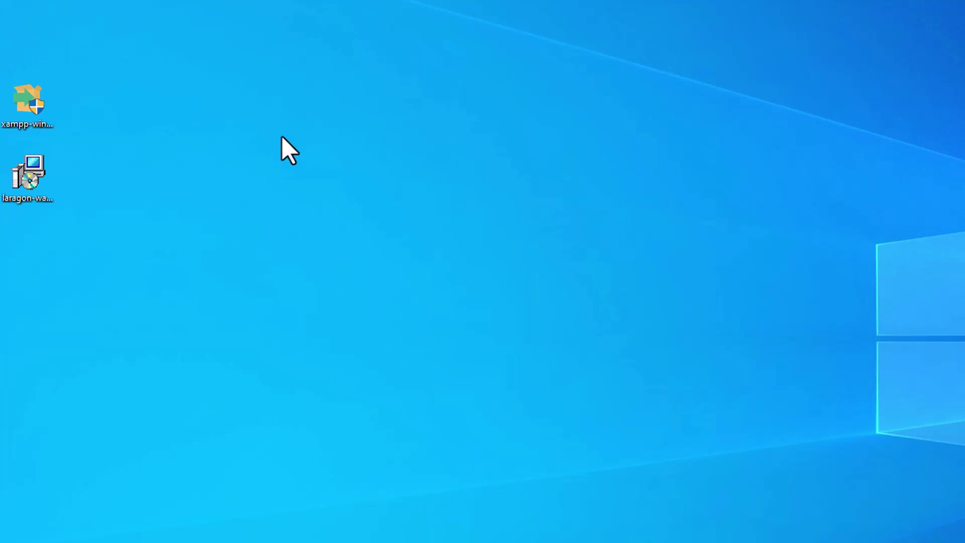
pyautogui.click(28, 97)
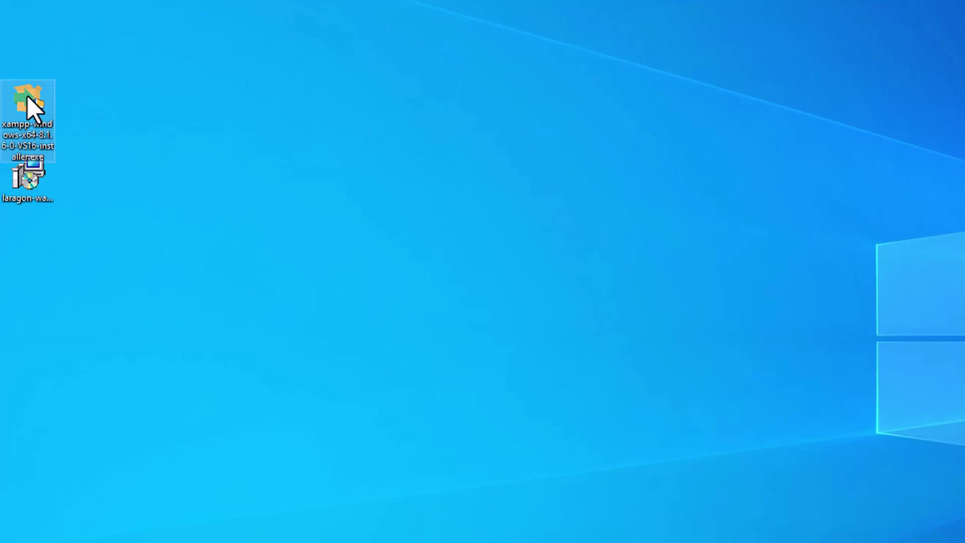
pyautogui.rightClick(27, 96)
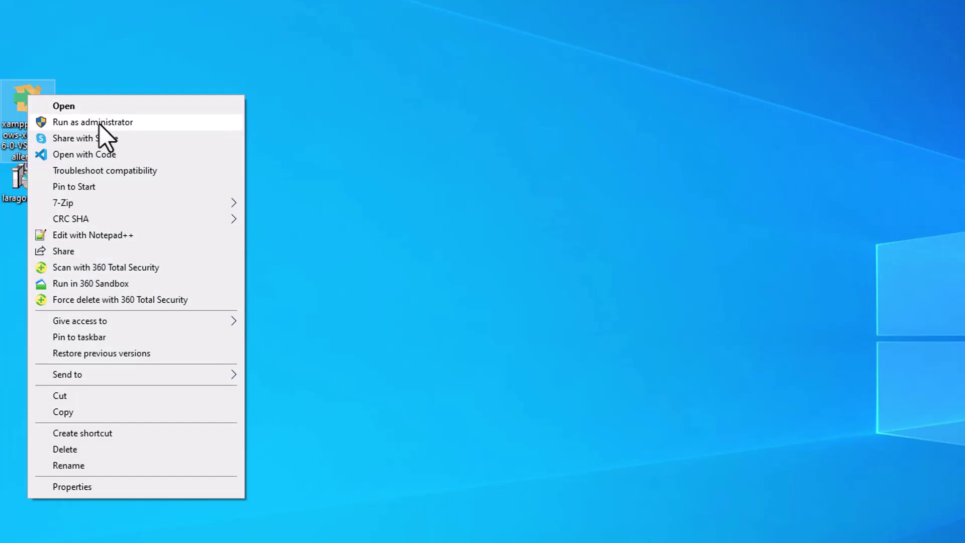
pyautogui.click(99, 124)
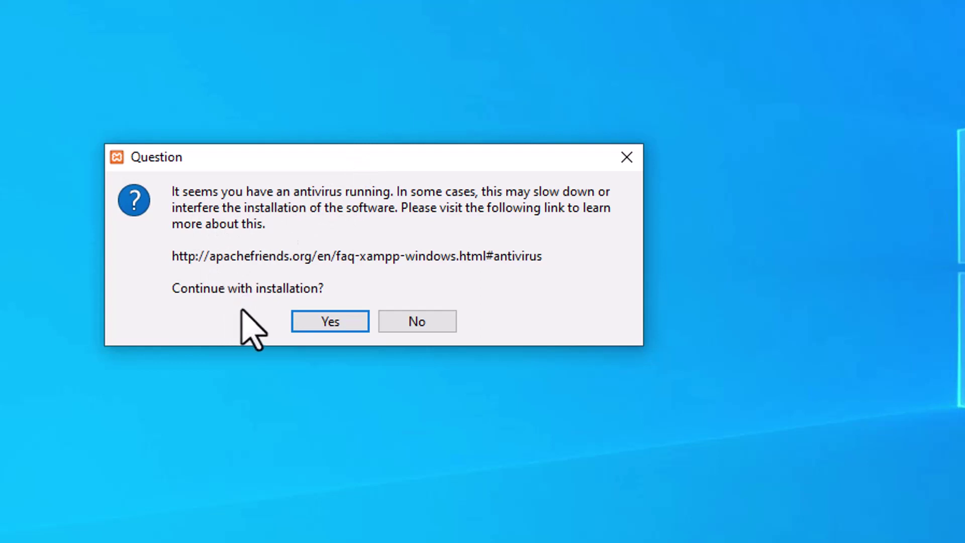
# Continue past the antivirus question with Yes and acknowledge the UAC warning
pyautogui.click(325, 321)
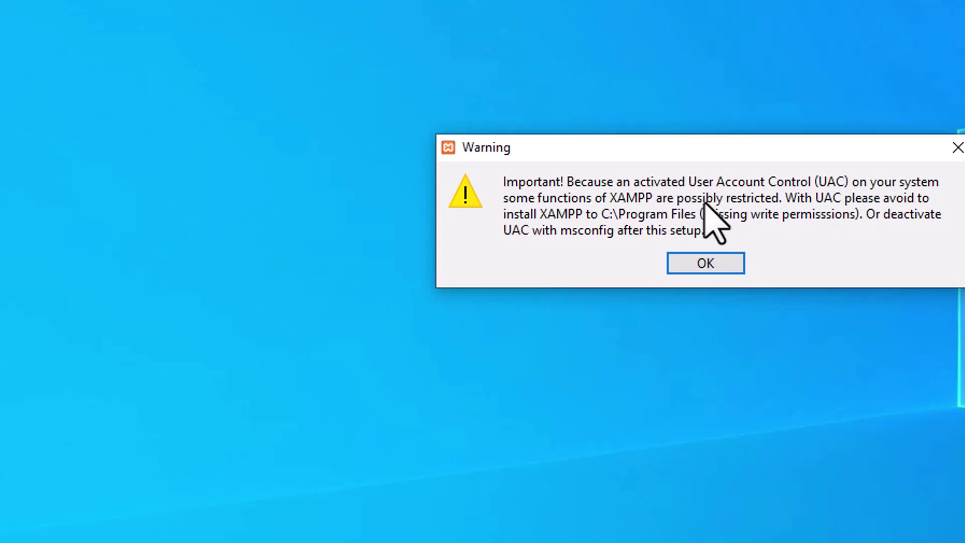
pyautogui.click(711, 267)
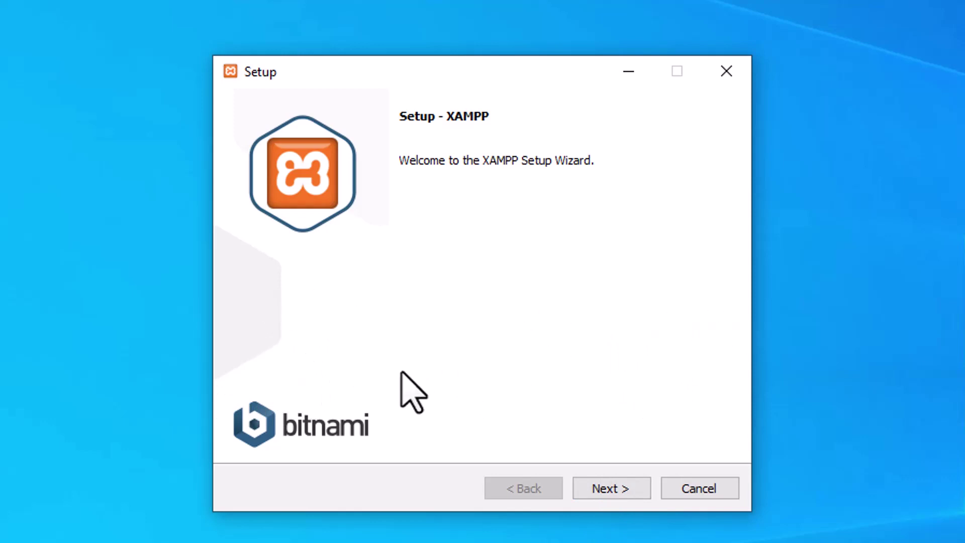
# Exclude Perl from the XAMPP components and continue to the installation folder page
pyautogui.click(610, 490)
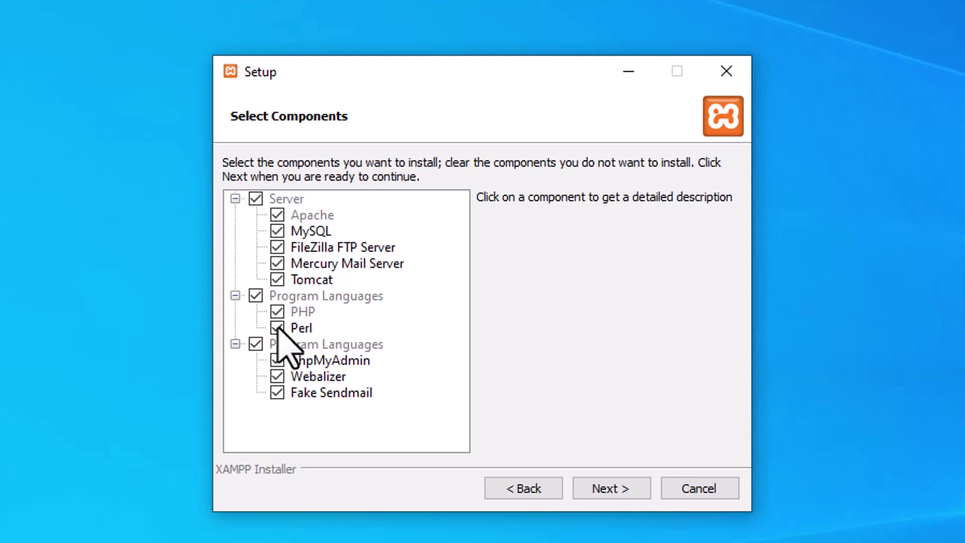
pyautogui.click(278, 329)
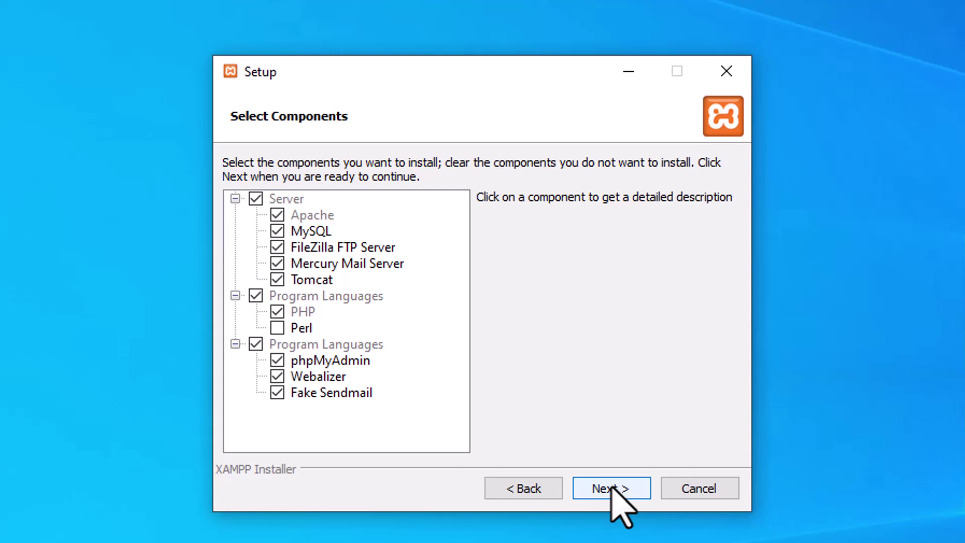
pyautogui.click(612, 490)
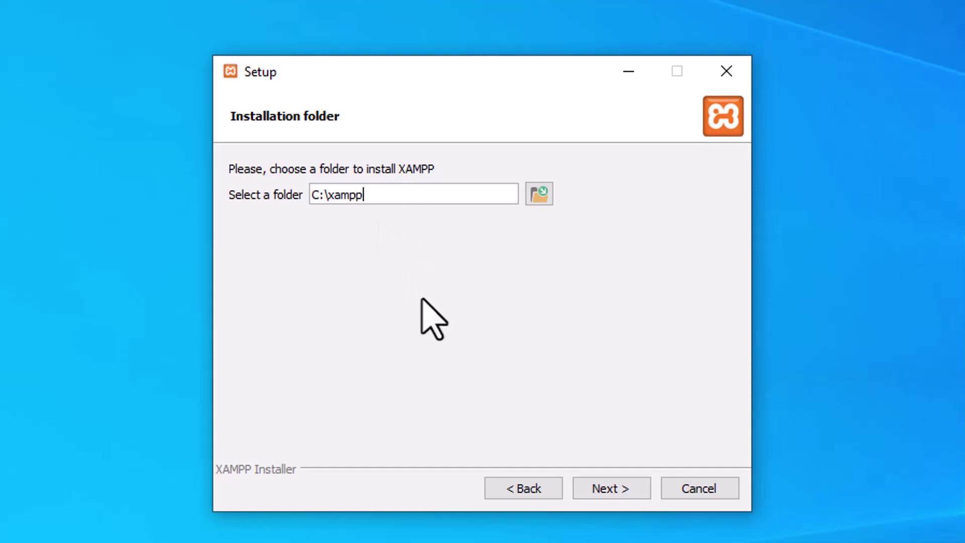
# Keep C:\xampp as the folder and English as the language, and untick Learn more about Bitnami
pyautogui.click(617, 493)
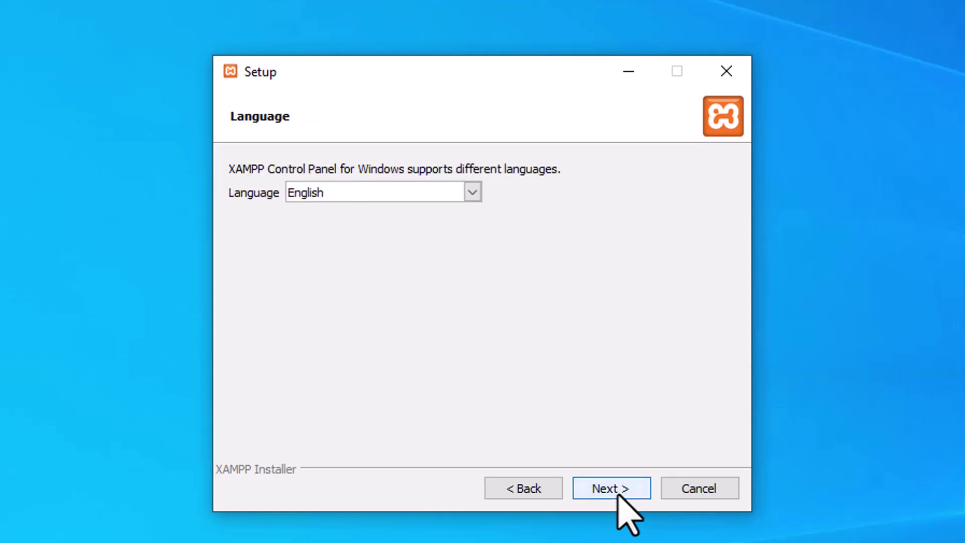
pyautogui.click(413, 196)
pyautogui.click(414, 196)
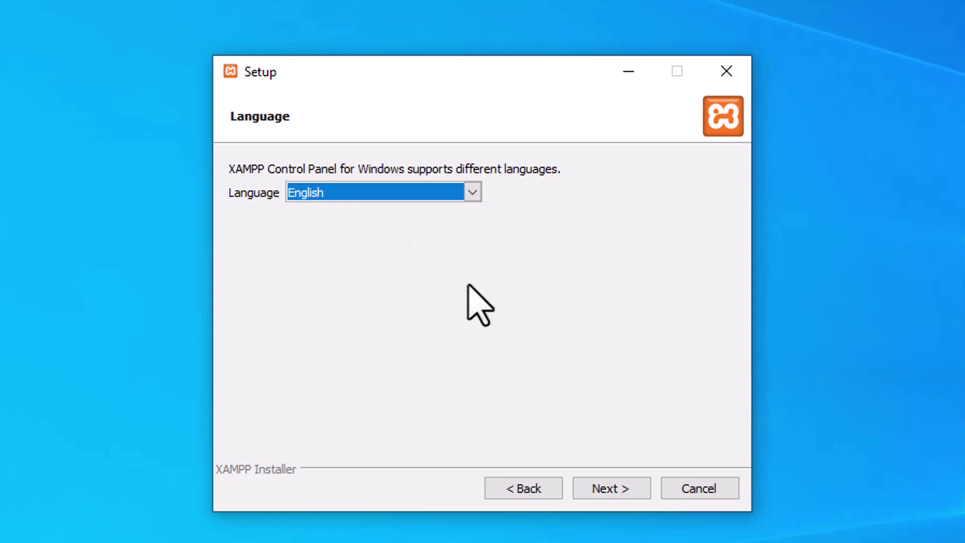
pyautogui.click(607, 488)
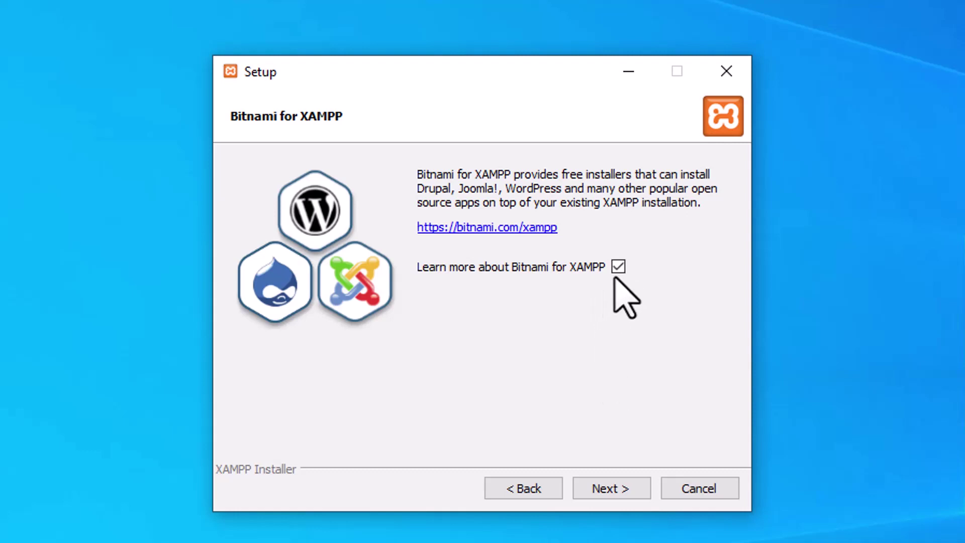
pyautogui.click(619, 267)
pyautogui.click(615, 492)
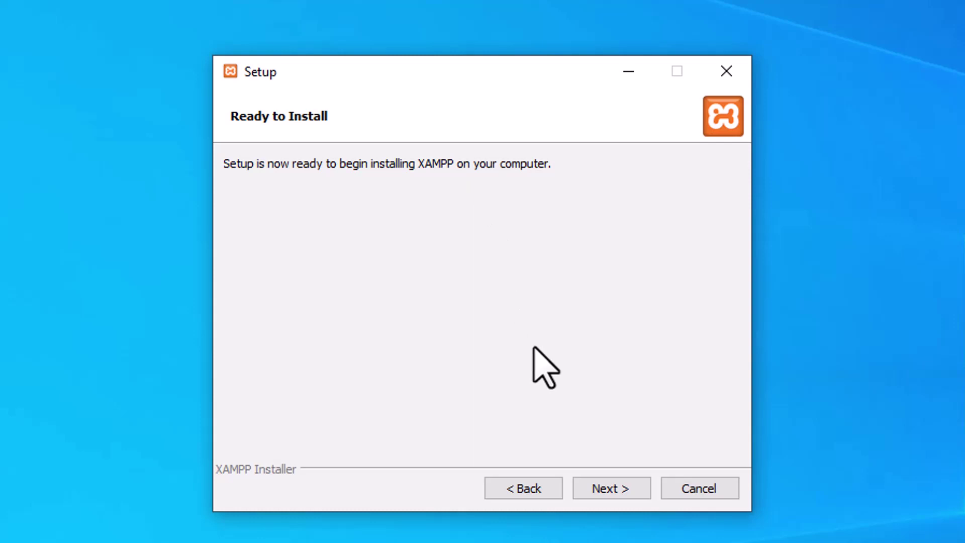
# Begin the XAMPP installation from the Ready to Install page
pyautogui.click(620, 495)
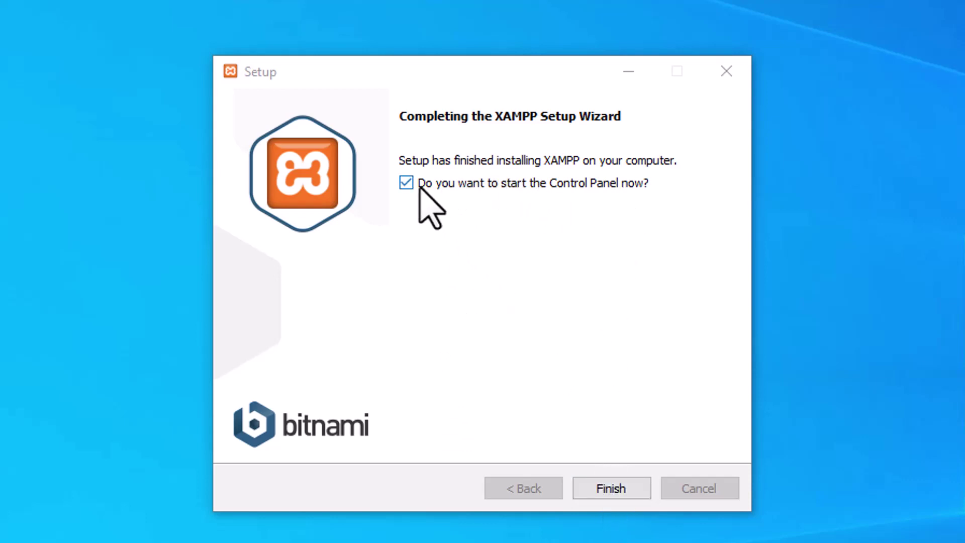
# Finish the wizard with the start-Control-Panel option left checked
pyautogui.click(605, 489)
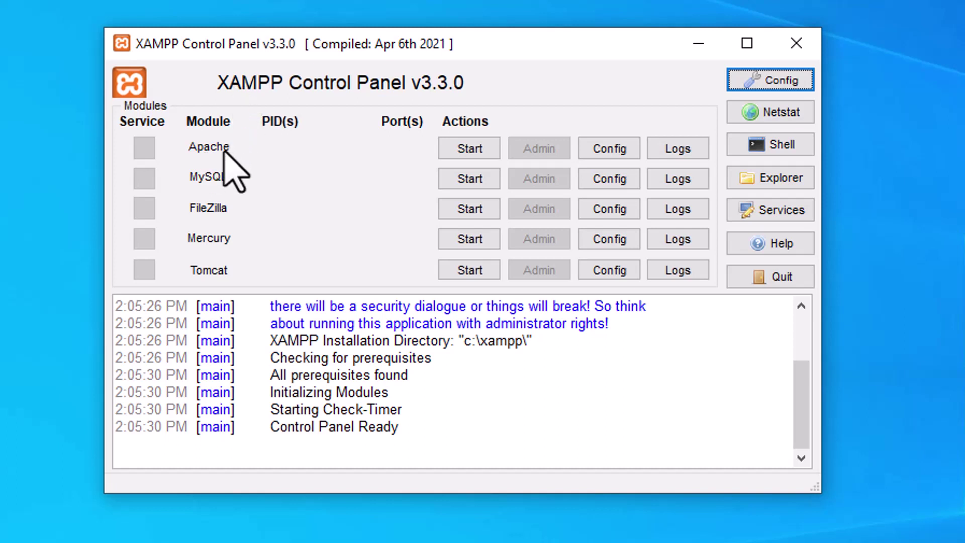
# Start the Apache module and highlight its startup lines in the log
pyautogui.click(459, 149)
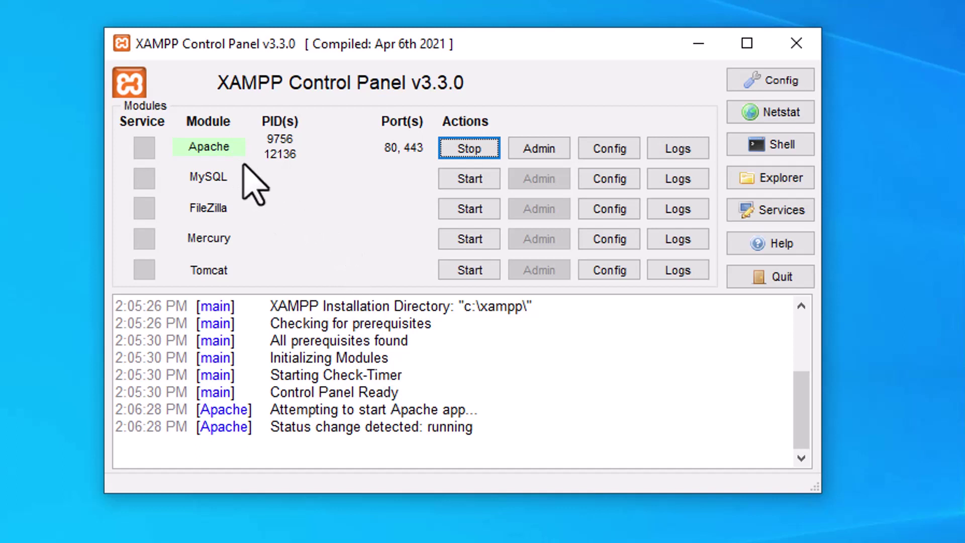
pyautogui.moveTo(296, 410); pyautogui.dragTo(452, 448)
pyautogui.click(479, 408)
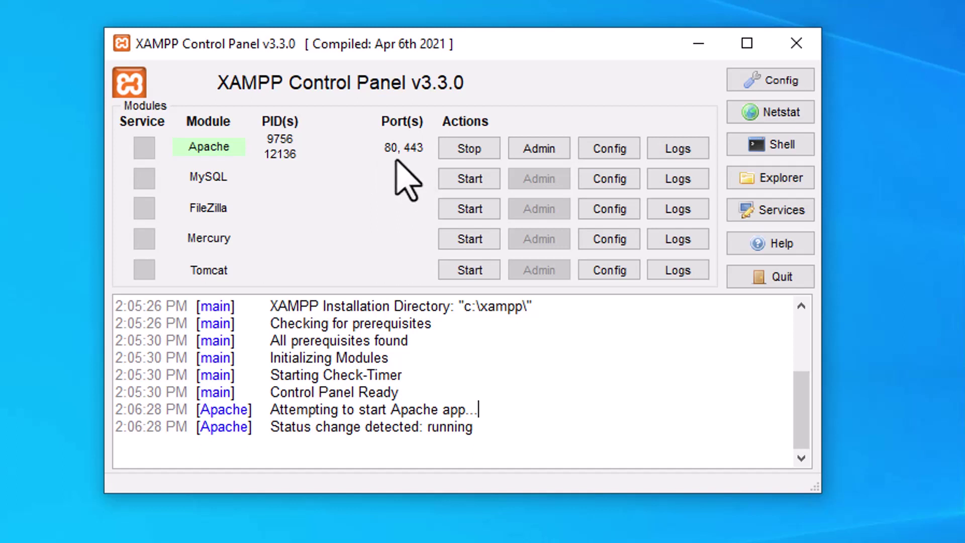
pyautogui.moveTo(495, 40); pyautogui.dragTo(437, 29)
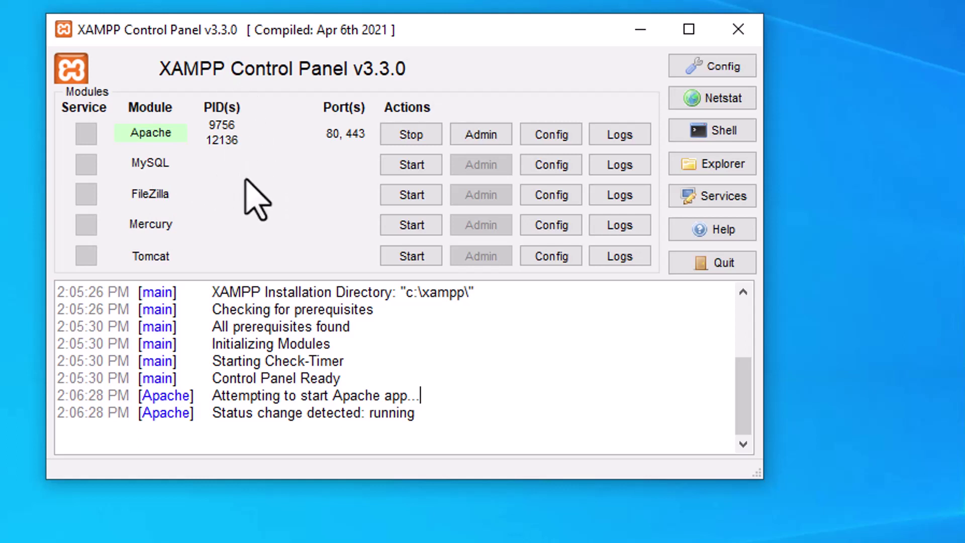
# Start the MySQL module on port 3306 and move the Control Panel window up
pyautogui.click(405, 169)
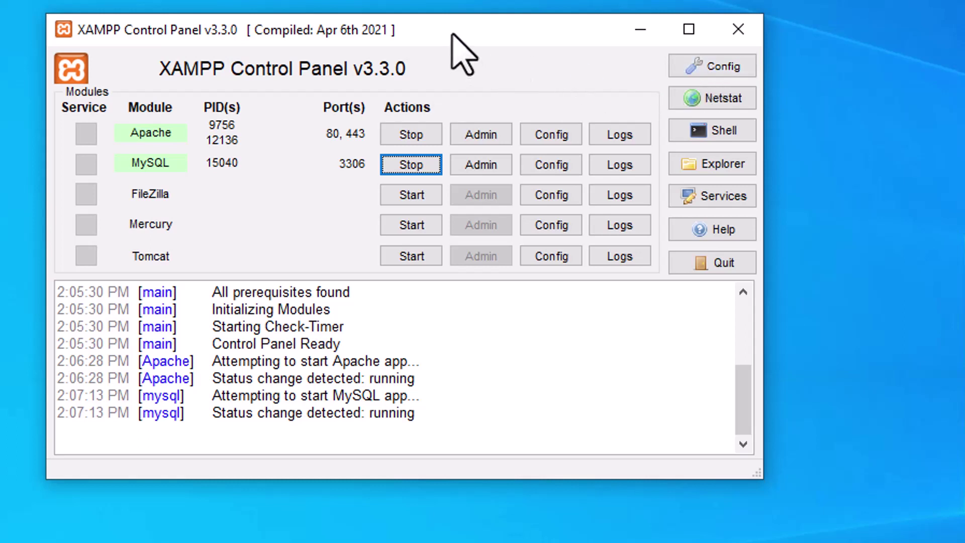
pyautogui.moveTo(451, 34); pyautogui.dragTo(440, 11)
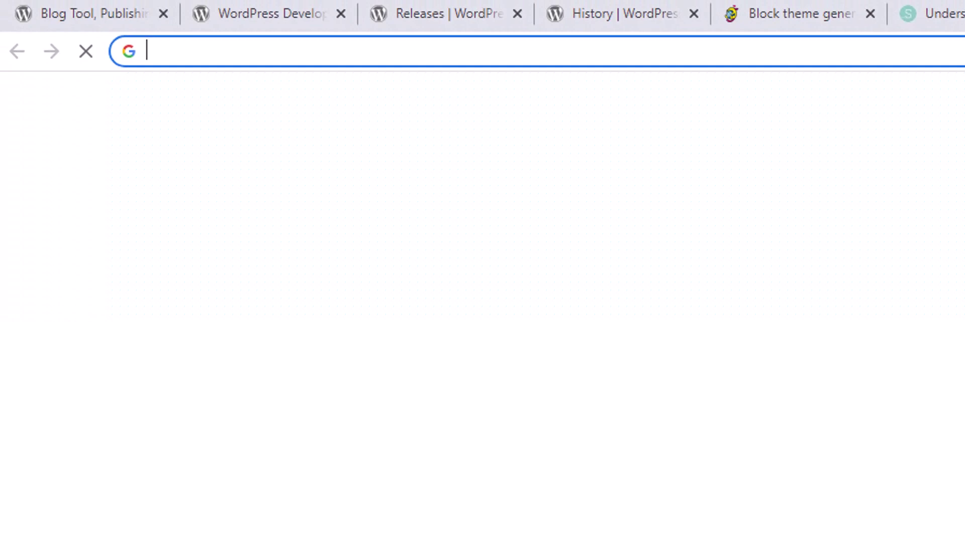
# Load localhost in Chrome and view the XAMPP 8.1.6 dashboard welcome page from its top
pyautogui.write('lo')
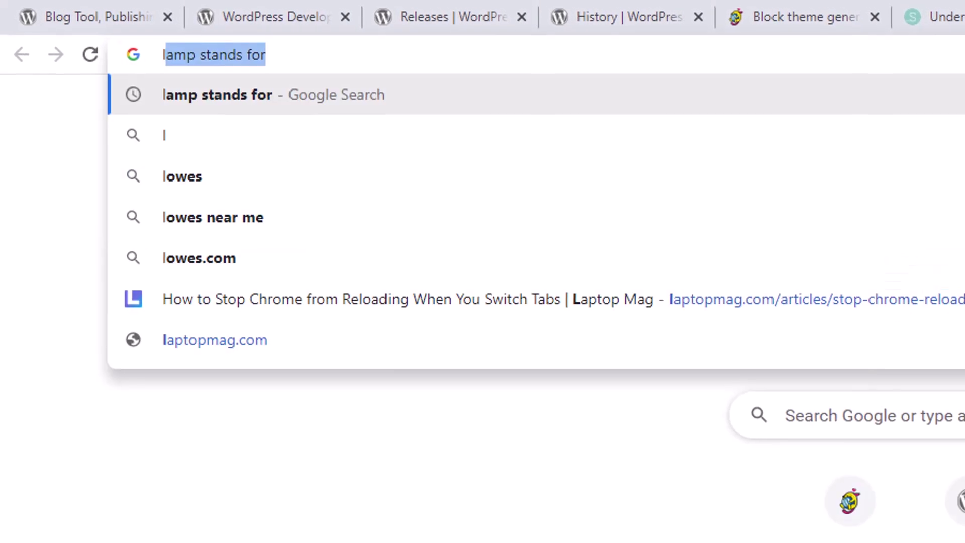
pyautogui.write('calhost')
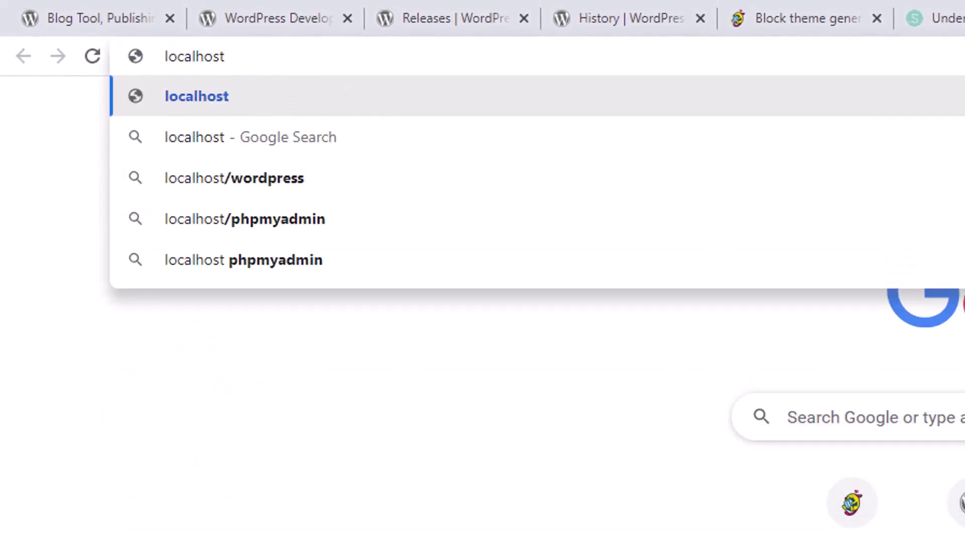
pyautogui.press('Return')
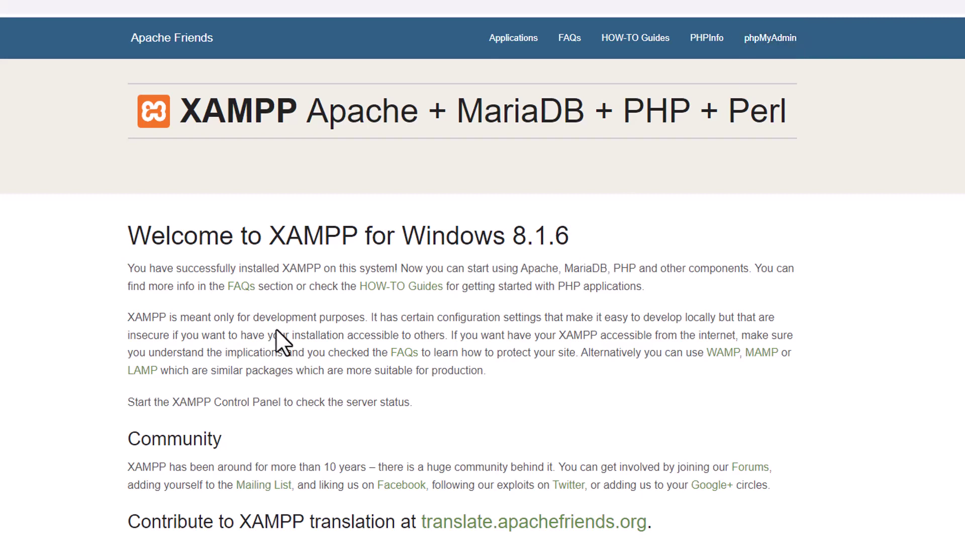
pyautogui.scroll(-3, 236, 282)
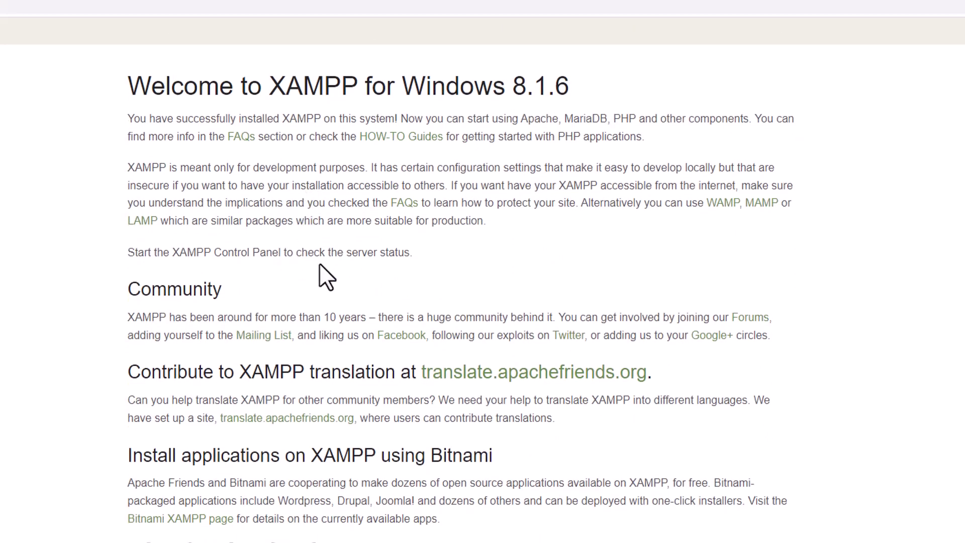
pyautogui.scroll(3, 318, 276)
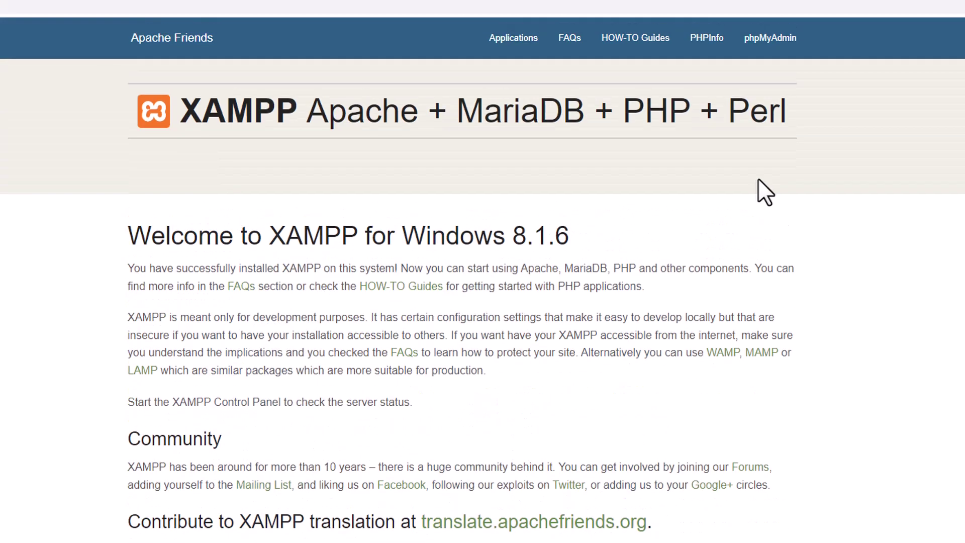
# Load phpMyAdmin at localhost/phpmyadmin, and bring up the C:\xampp folder in File Explorer
pyautogui.click(767, 45)
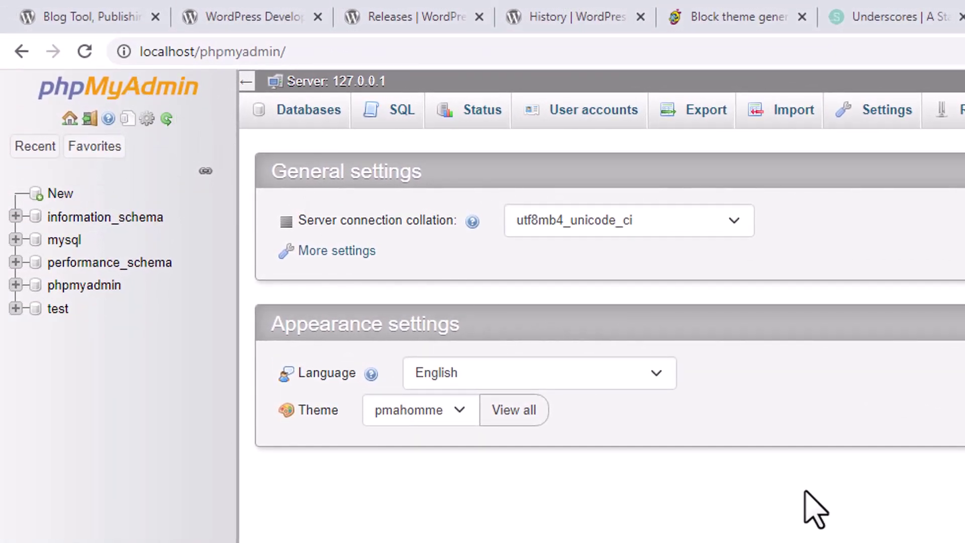
pyautogui.click(81, 151)
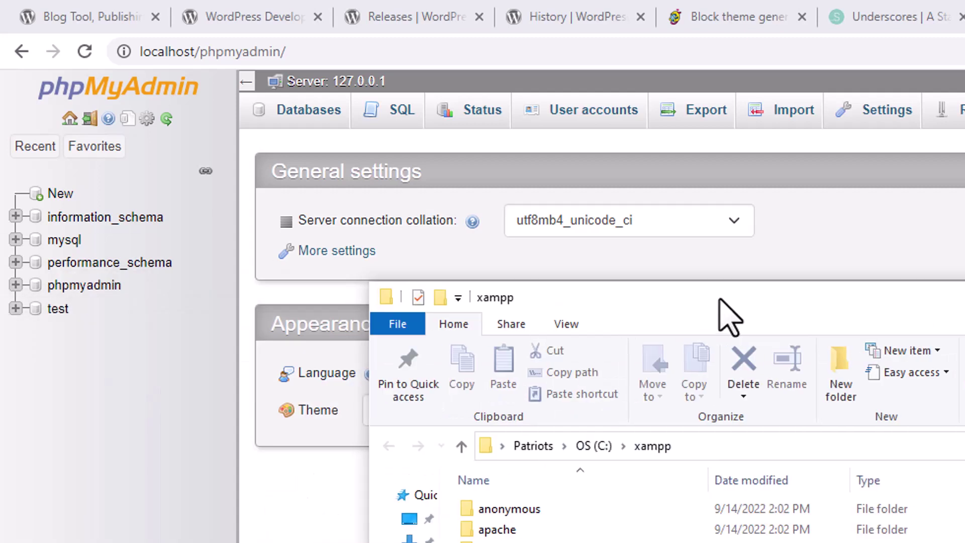
# Create a new folder named MyFirstProject inside C:\xampp\htdocs and open it
pyautogui.doubleClick(736, 282)
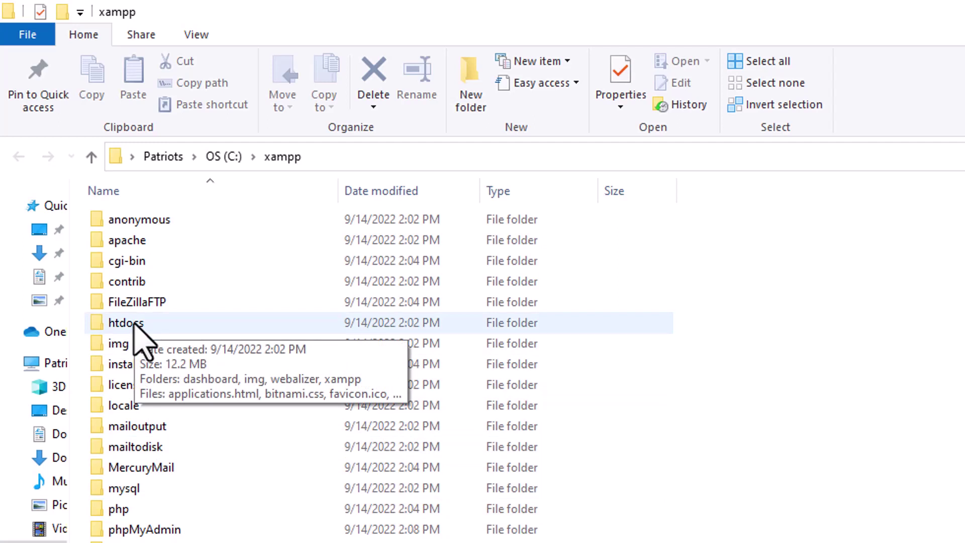
pyautogui.doubleClick(135, 324)
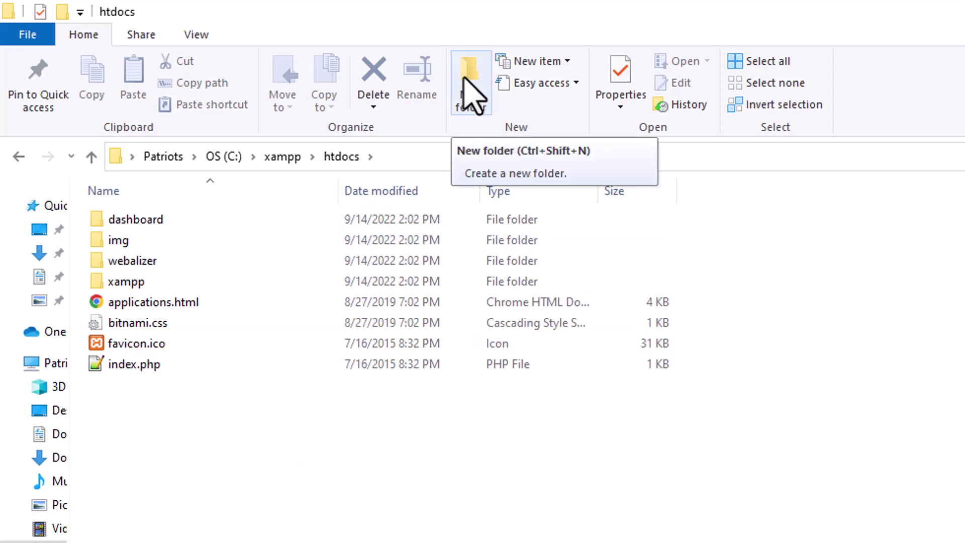
pyautogui.click(470, 96)
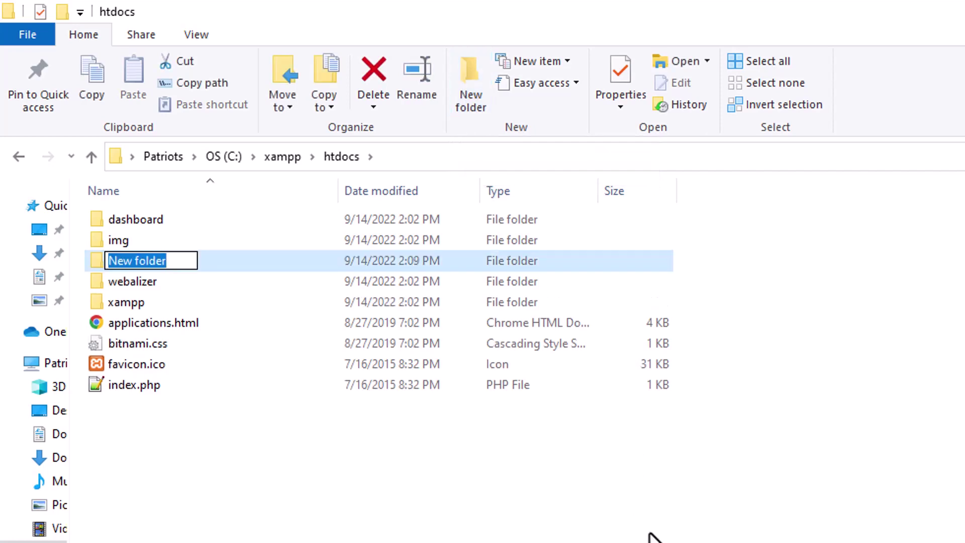
pyautogui.write('MyFi')
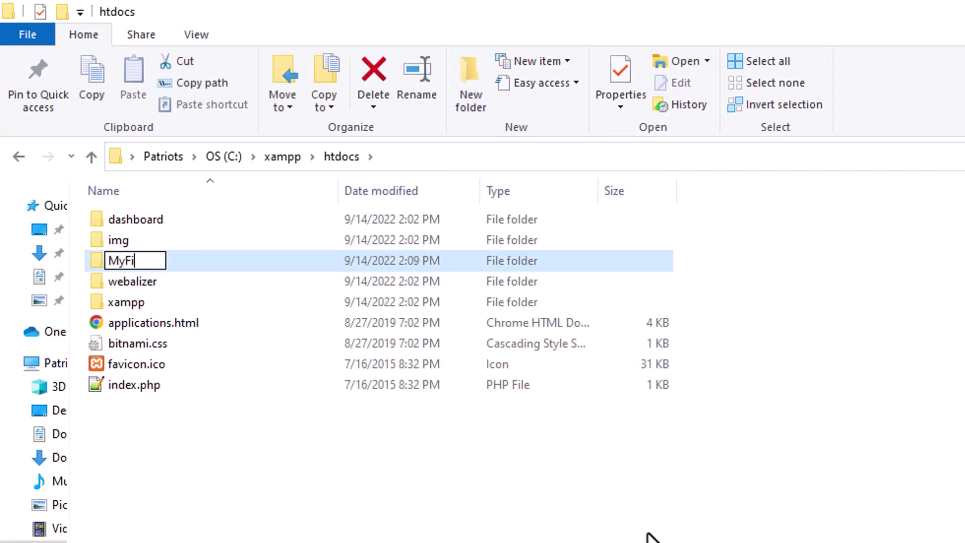
pyautogui.write('rstProject')
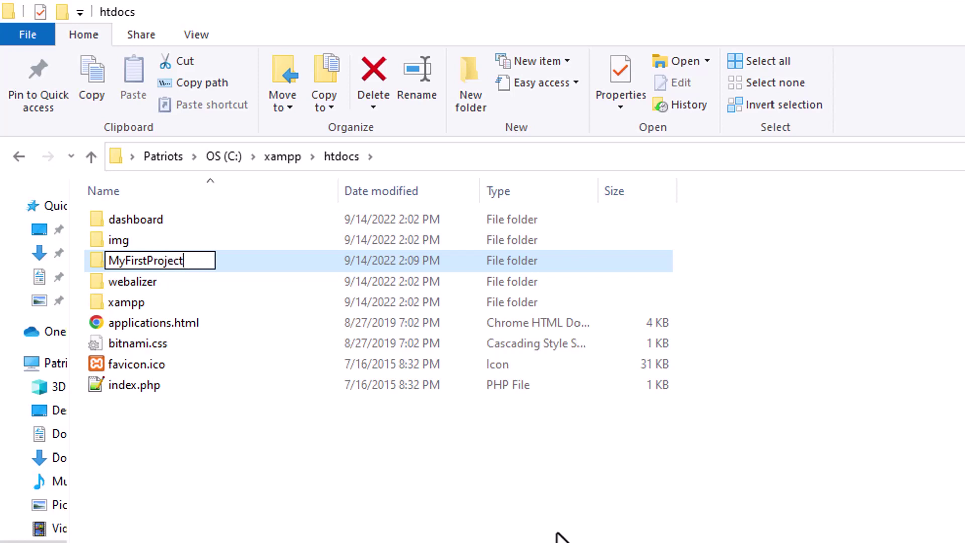
pyautogui.click(342, 485)
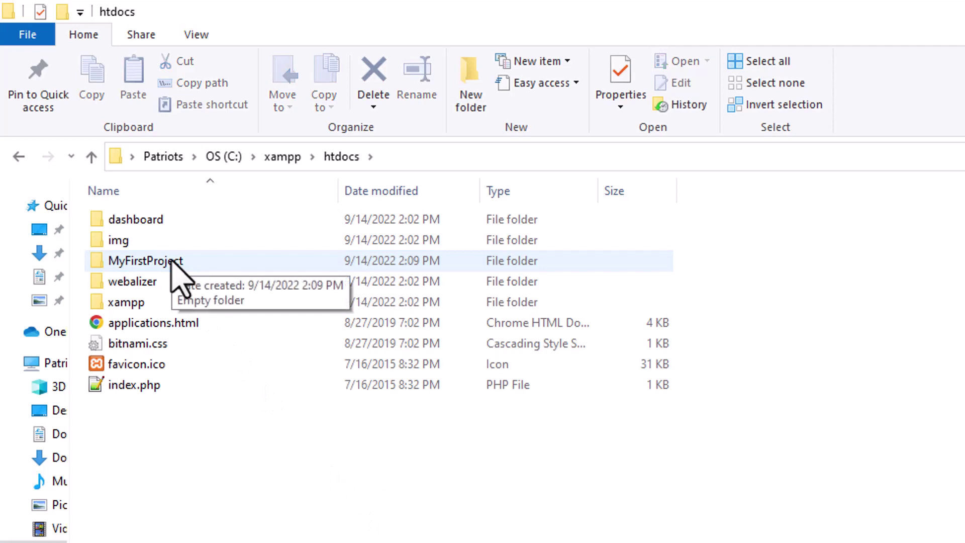
pyautogui.doubleClick(171, 260)
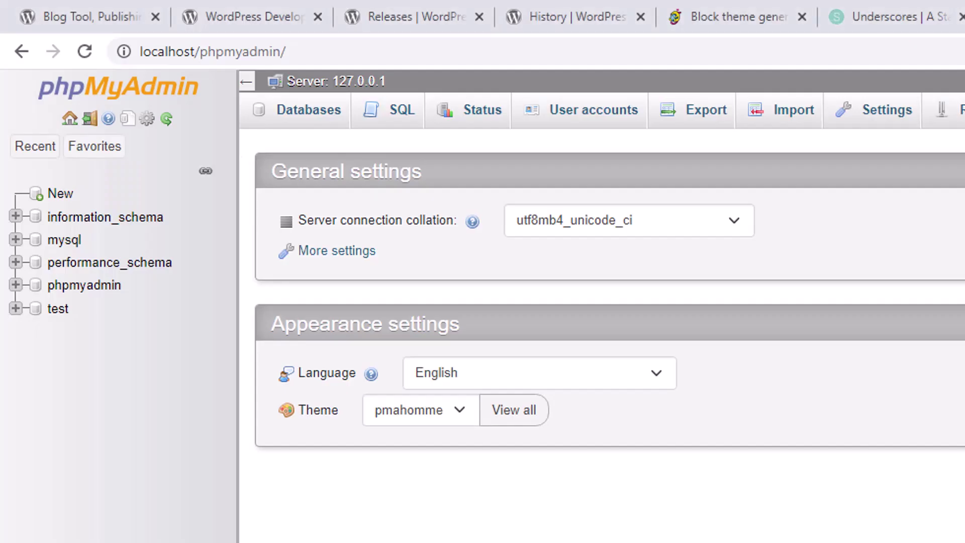
# Go to wordpress.org in a new tab and reach the Get WordPress 6.0.2 download page
pyautogui.hotkey('ctrl', 't')
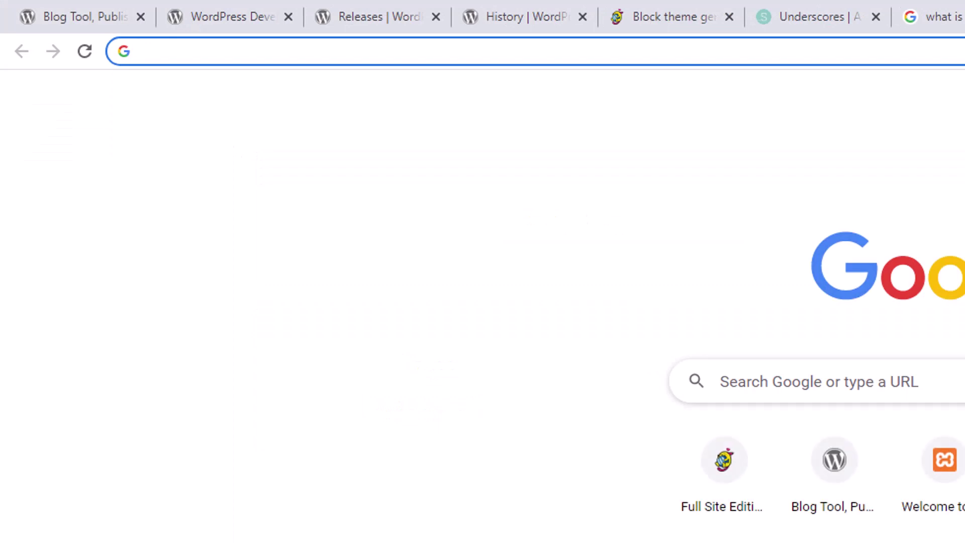
pyautogui.write('word')
pyautogui.press('Return')
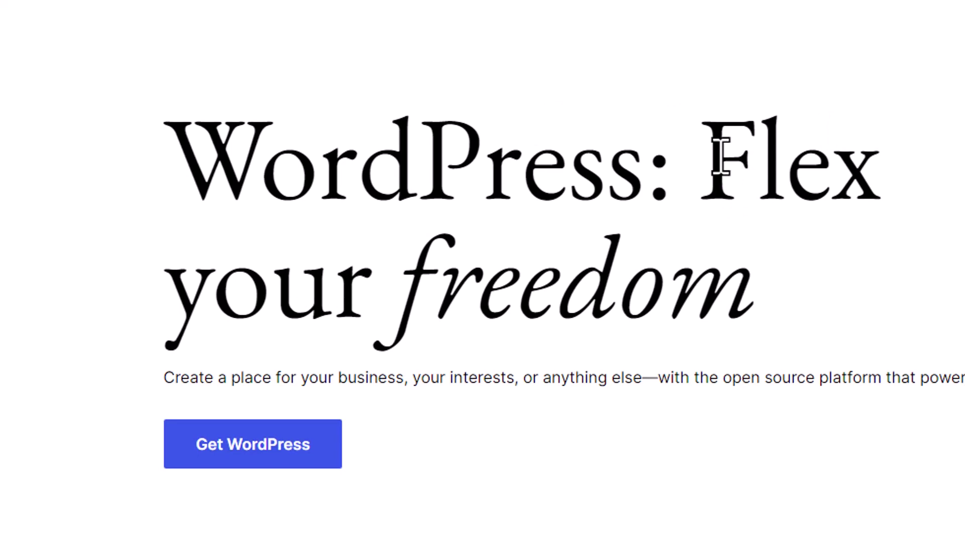
pyautogui.click(293, 443)
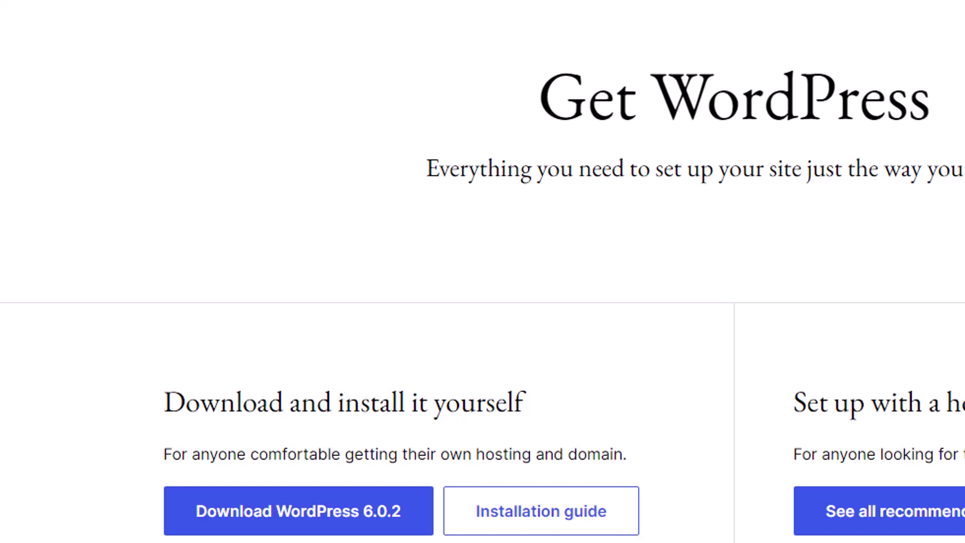
# Open the wordpress-6.0.2 folder in WordPress Old Releases and select its wordpress folder
pyautogui.hotkey('alt', 'Tab')
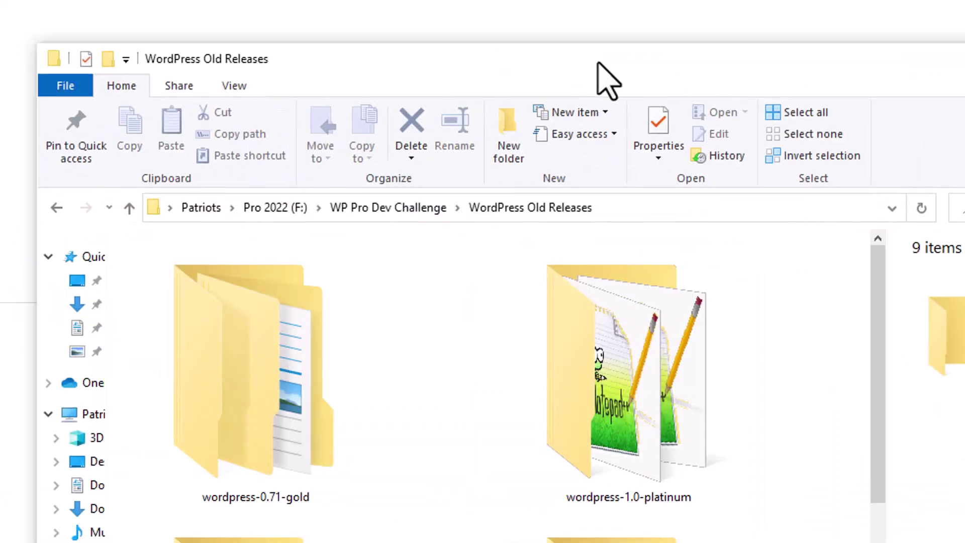
pyautogui.doubleClick(598, 63)
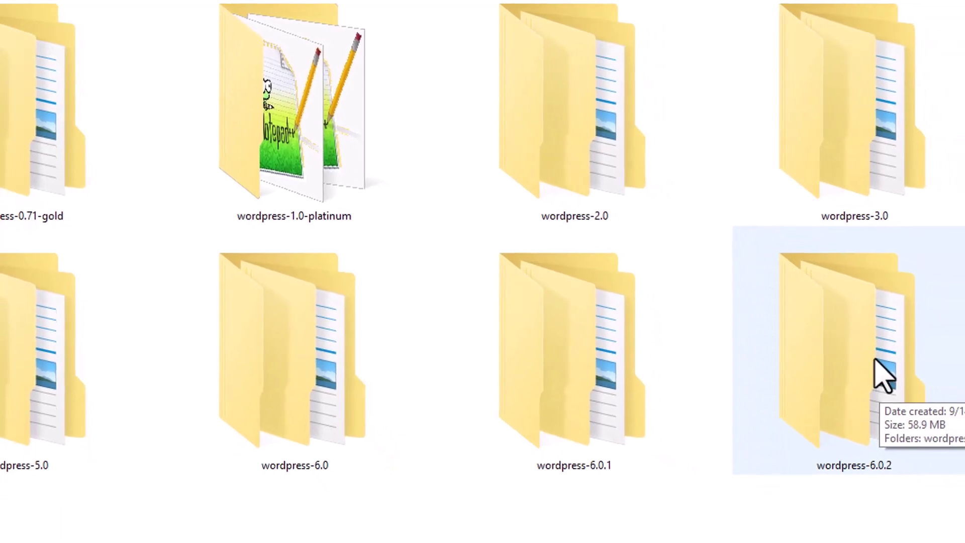
pyautogui.click(857, 344)
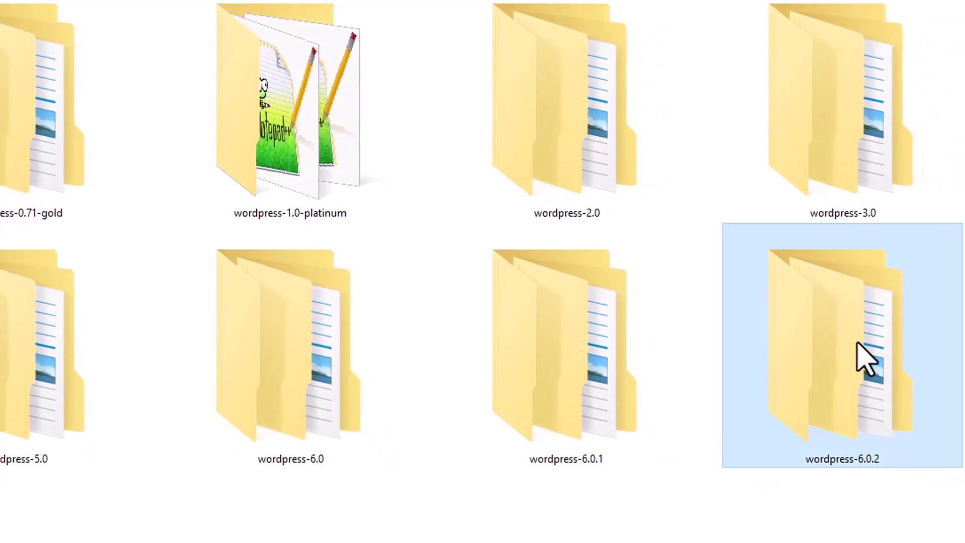
pyautogui.rightClick(857, 343)
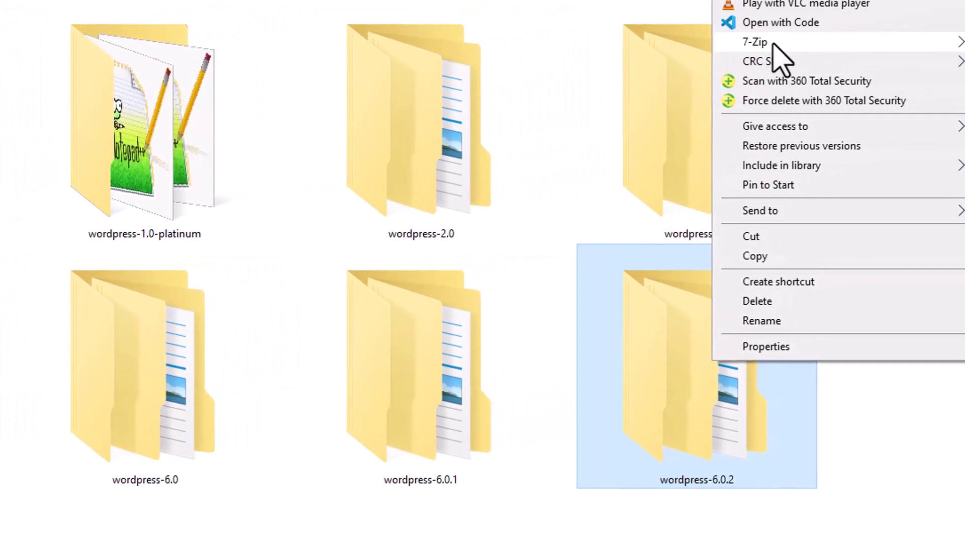
pyautogui.moveTo(916, 23)
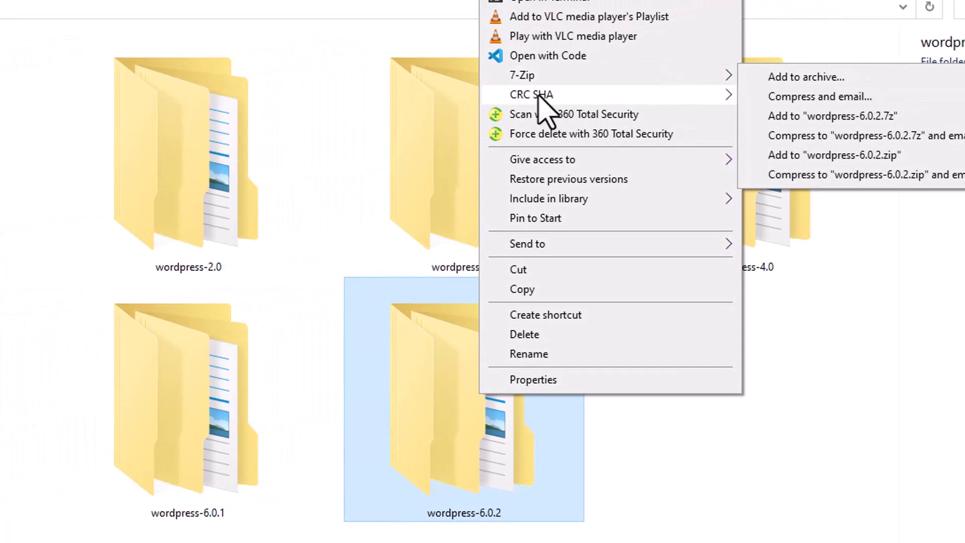
pyautogui.click(593, 498)
pyautogui.doubleClick(480, 402)
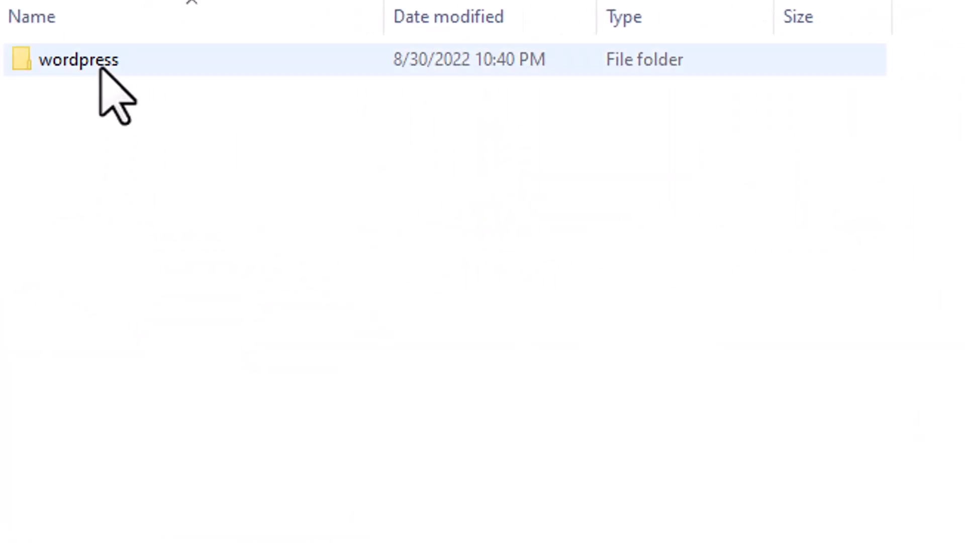
pyautogui.moveTo(100, 68)
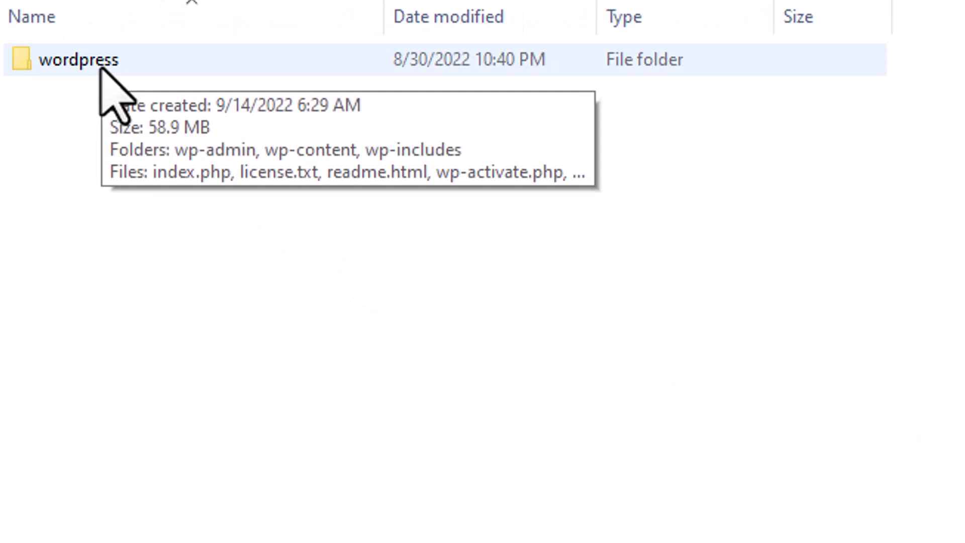
pyautogui.click(100, 68)
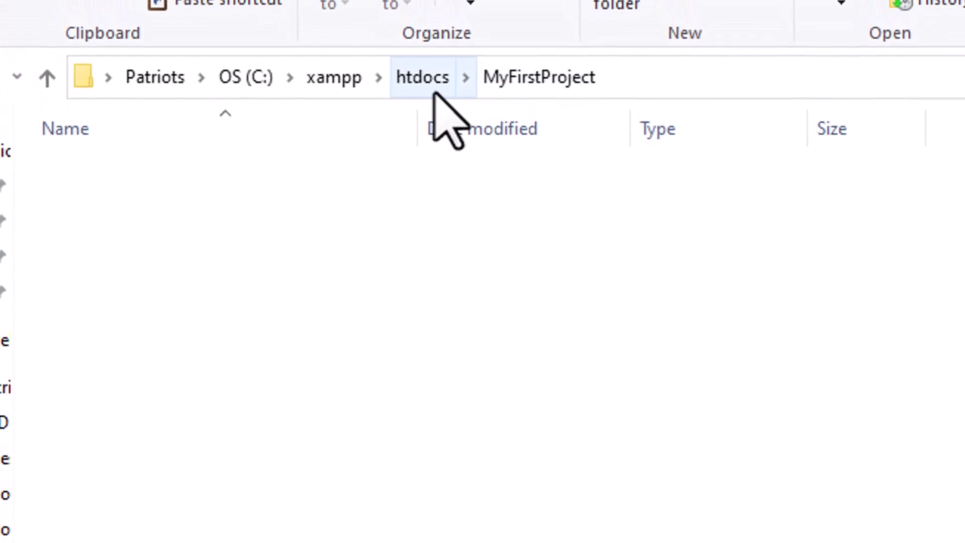
# Paste the copied wordpress folder into C:\xampp\htdocs
pyautogui.click(429, 80)
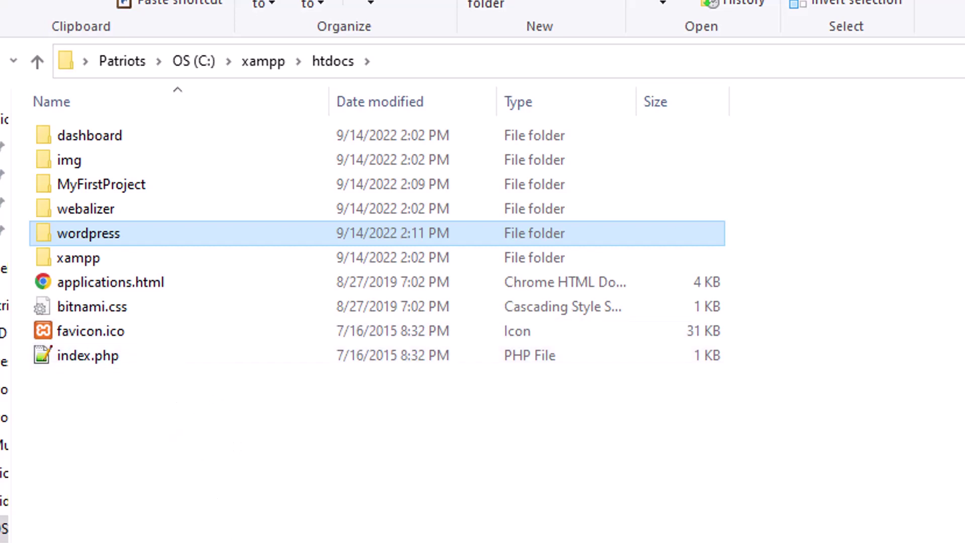
pyautogui.click(103, 236)
pyautogui.hotkey('ctrl', 'space')
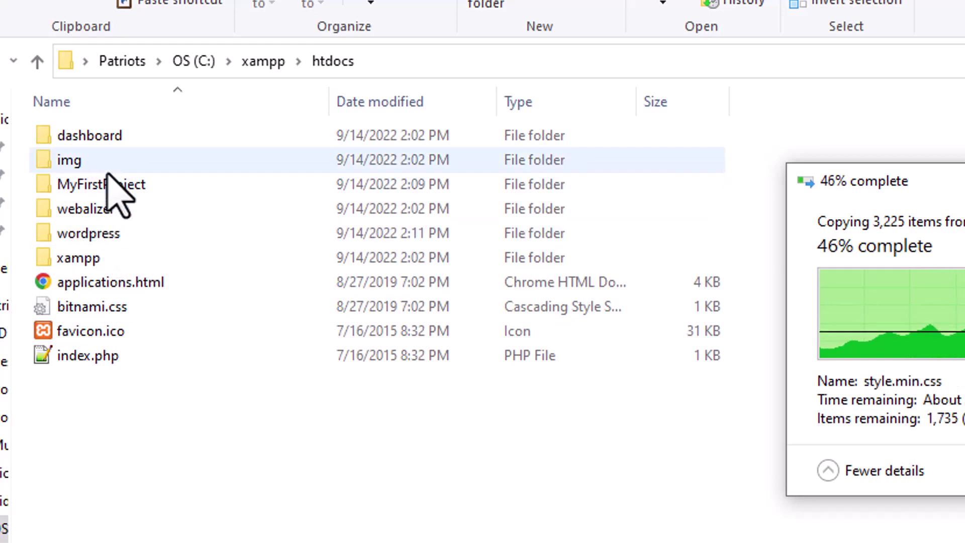
# Check the wordpress and MyFirstProject folders, then select the 'wordpress - Copy' folder
pyautogui.click(111, 240)
pyautogui.doubleClick(112, 240)
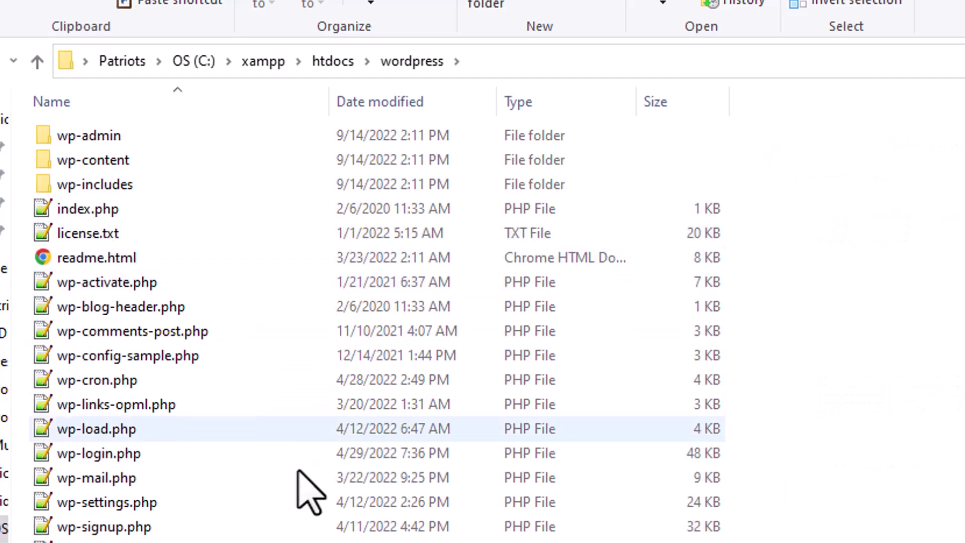
pyautogui.click(332, 61)
pyautogui.doubleClick(133, 190)
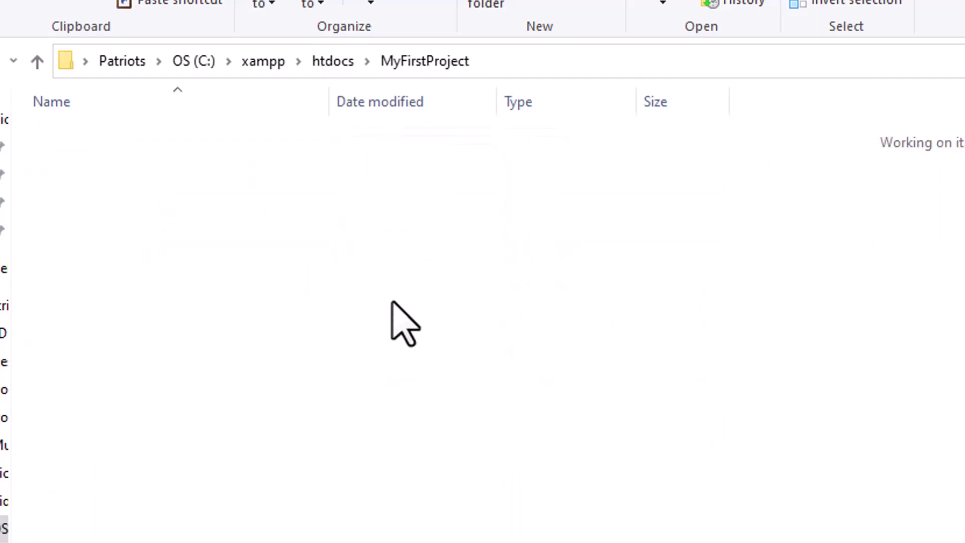
pyautogui.click(332, 61)
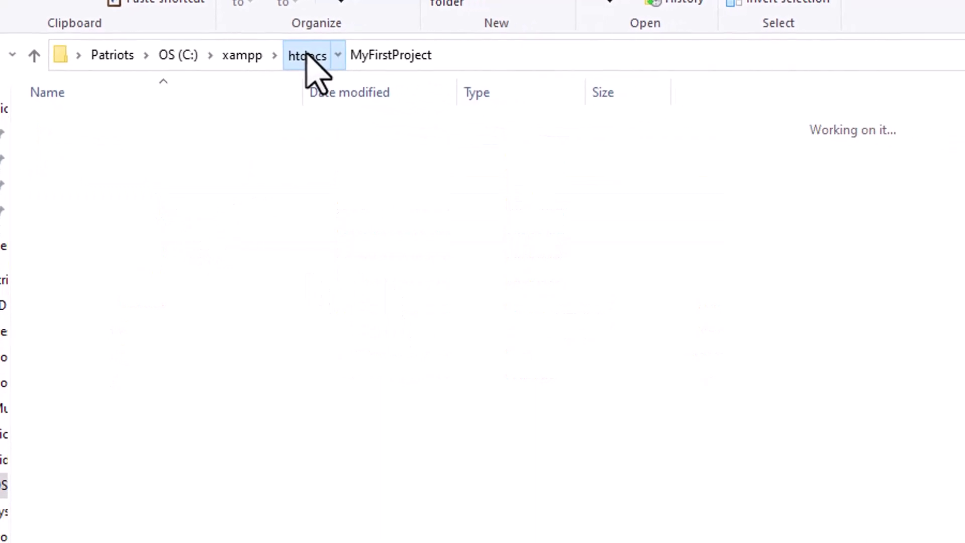
pyautogui.click(116, 218)
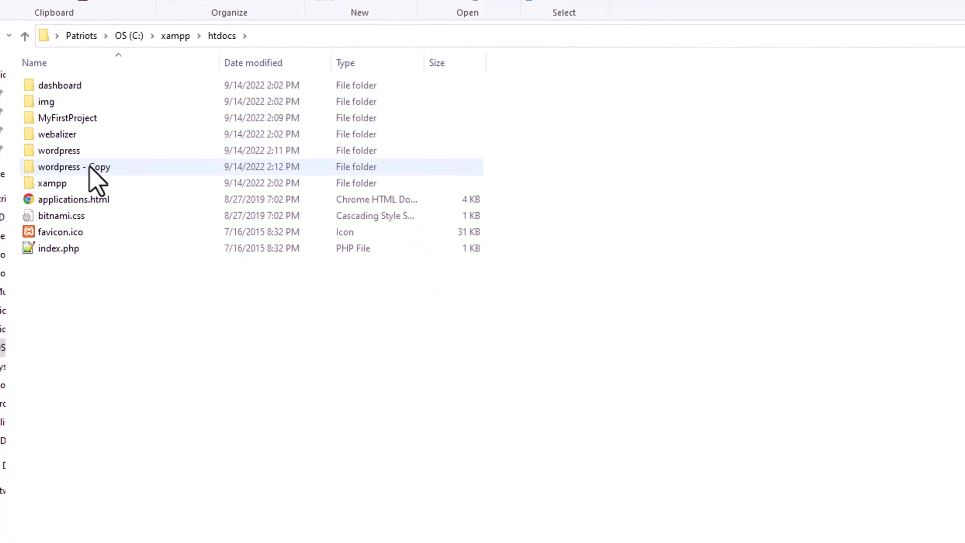
pyautogui.rightClick(86, 157)
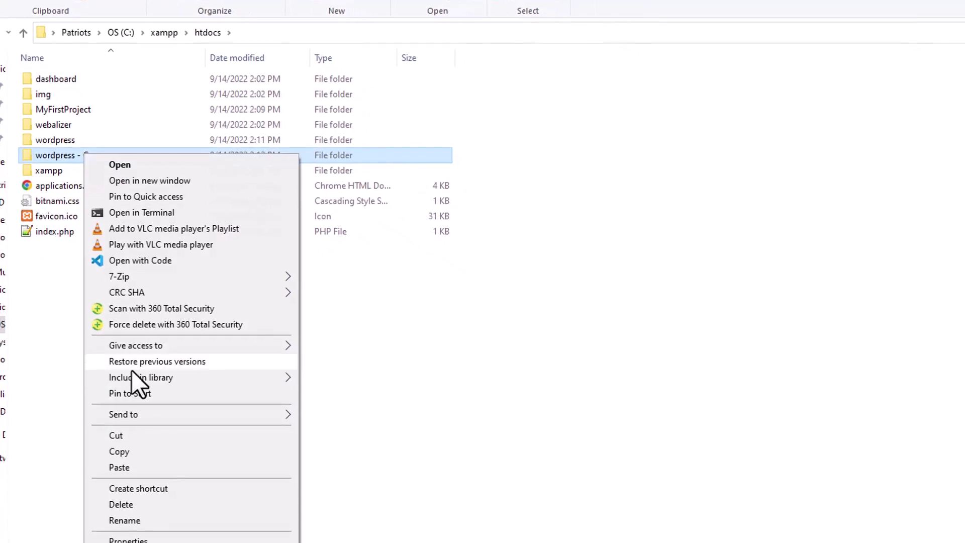
# Rename 'wordpress - Copy' to MySecondProject and open it to view the WordPress files
pyautogui.click(129, 521)
pyautogui.write('MySec')
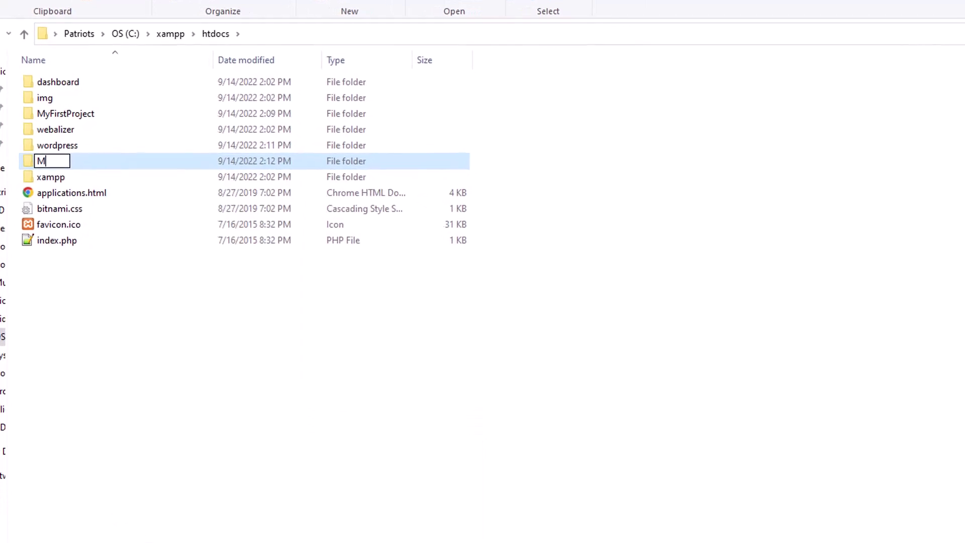
pyautogui.write('ondProject')
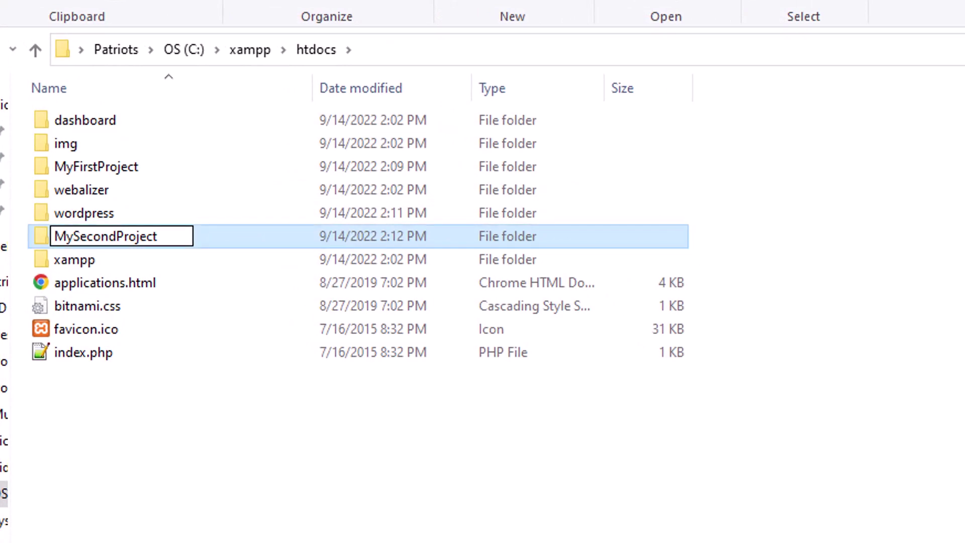
pyautogui.click(168, 318)
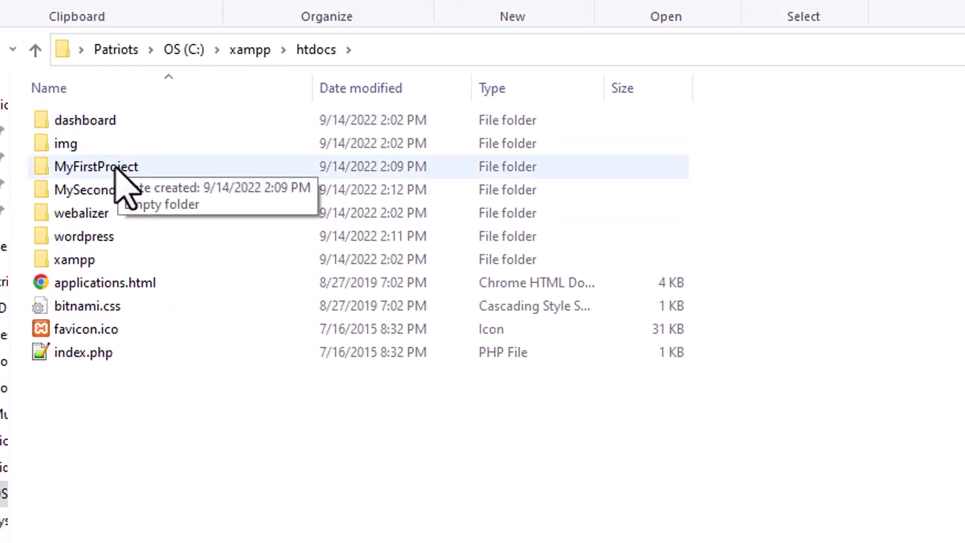
pyautogui.doubleClick(107, 193)
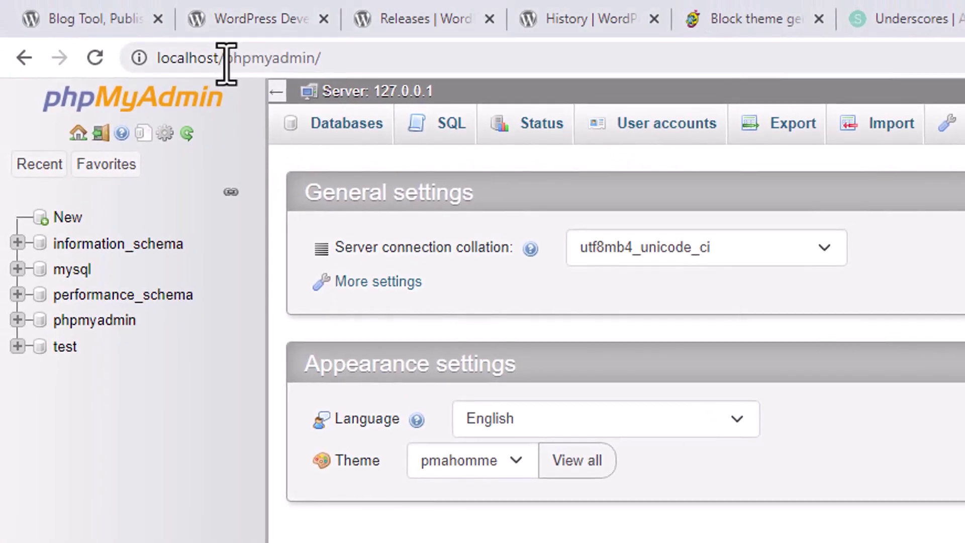
# Load localhost/MySecondProject, keep English (United States), and continue to the database form
pyautogui.moveTo(213, 37); pyautogui.dragTo(354, 67)
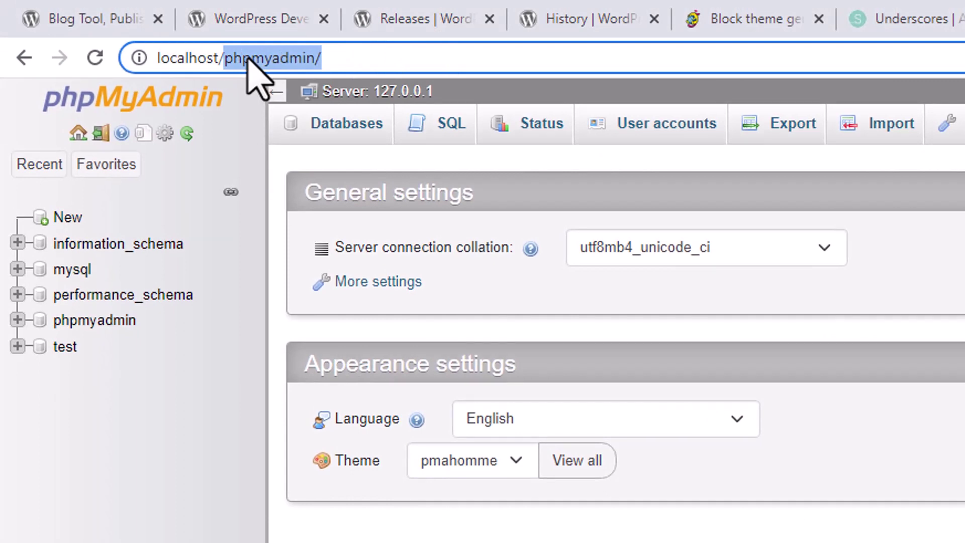
pyautogui.write('MySec')
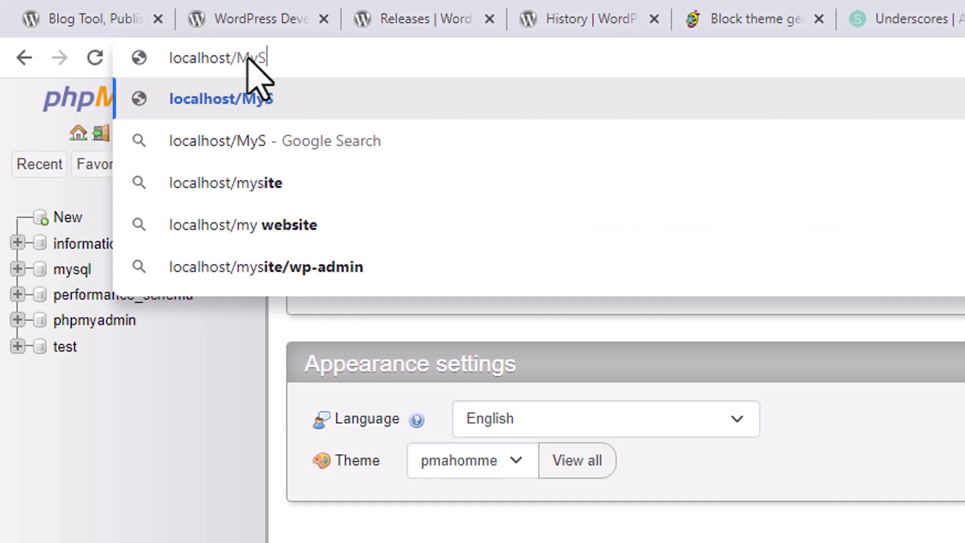
pyautogui.write('ondProject')
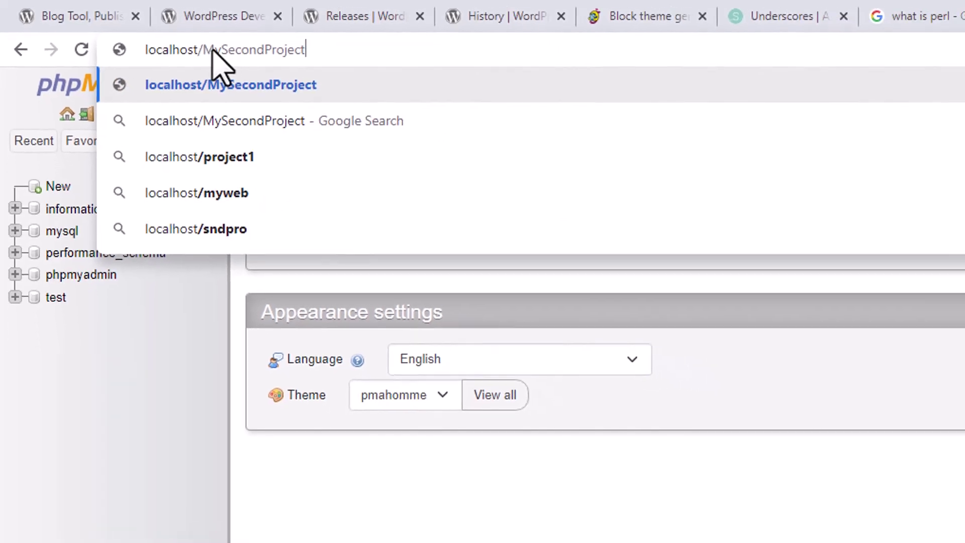
pyautogui.press('Return')
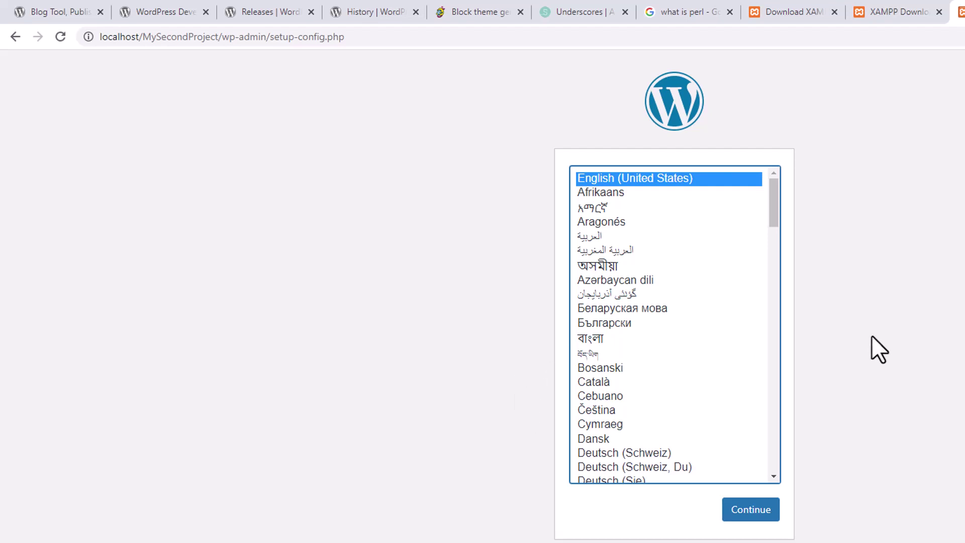
pyautogui.click(755, 512)
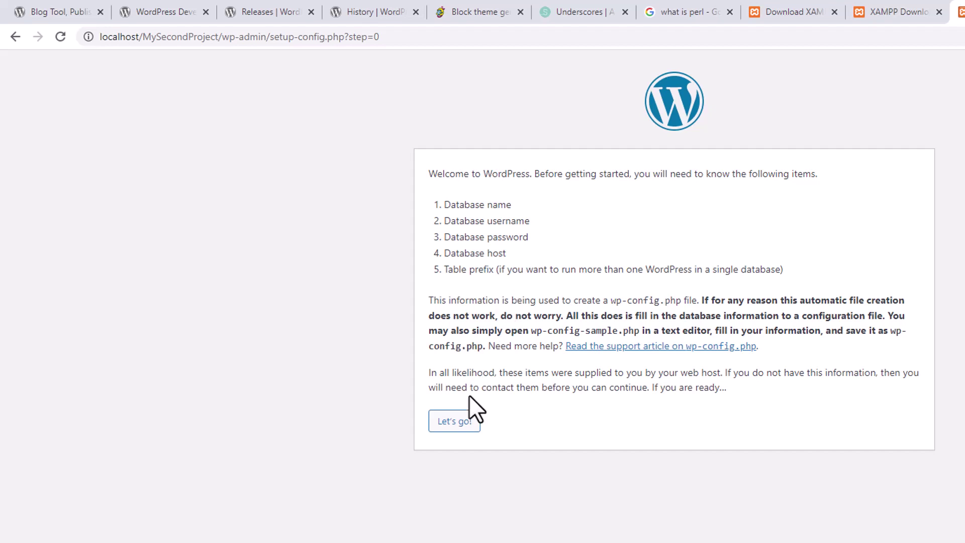
pyautogui.click(459, 426)
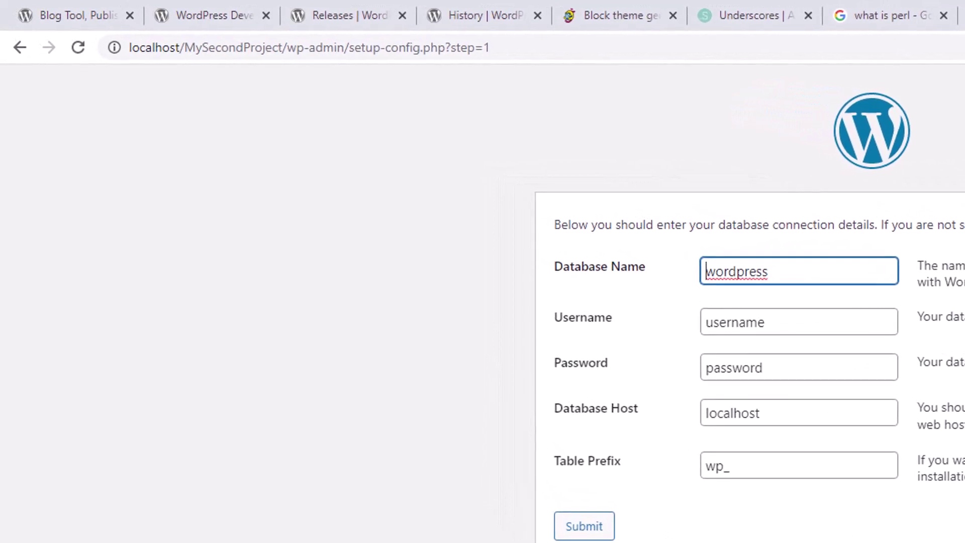
# Open phpMyAdmin from the localhost XAMPP page in a new tab
pyautogui.hotkey('ctrl', 't')
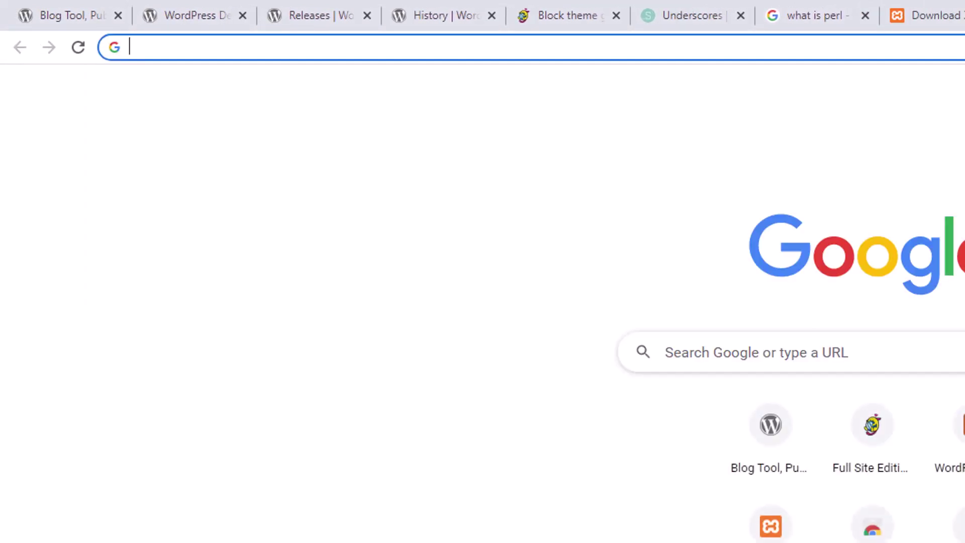
pyautogui.write('localhost')
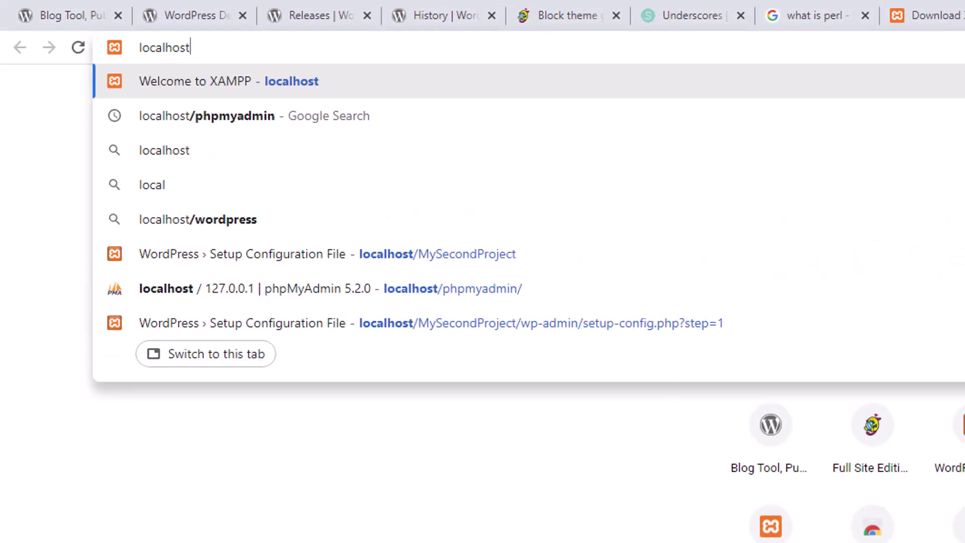
pyautogui.press('Return')
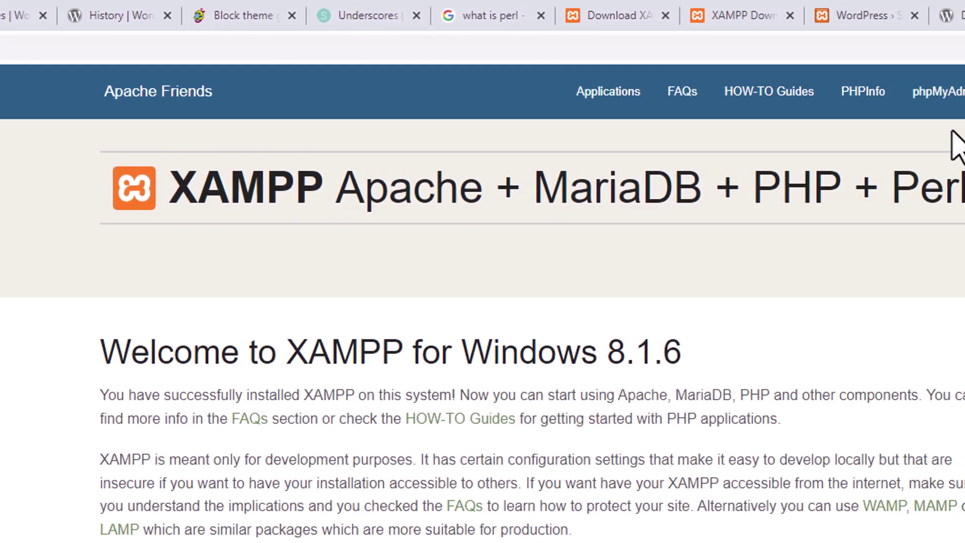
pyautogui.click(748, 94)
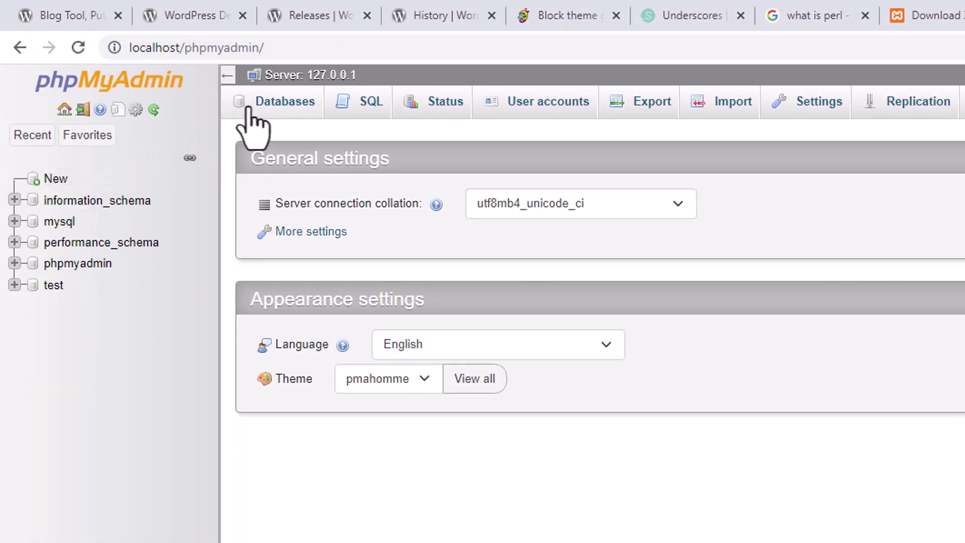
# Create the empty msp2022 database, then return to the WordPress setup tab
pyautogui.click(56, 181)
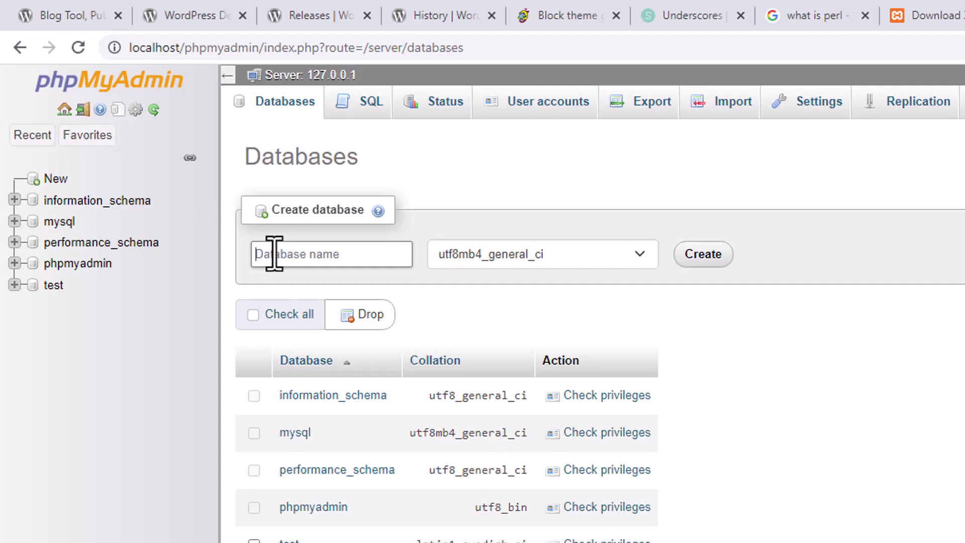
pyautogui.write('ms')
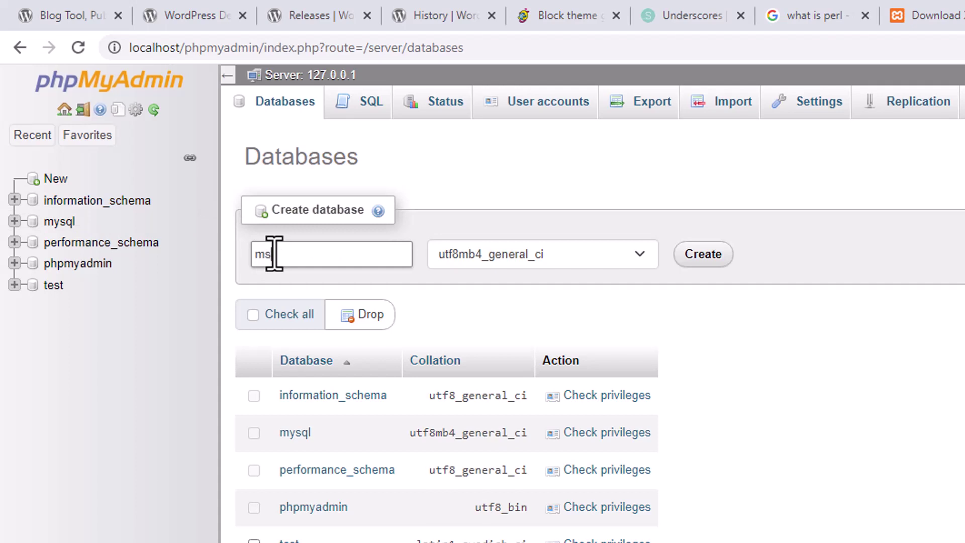
pyautogui.write('_2022')
pyautogui.click(715, 255)
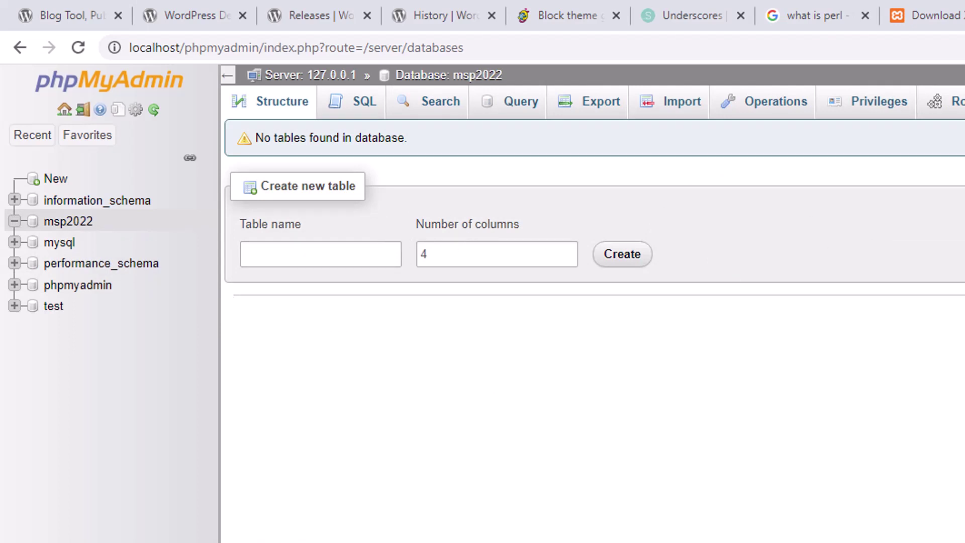
pyautogui.hotkey('ctrl', 'Tab')
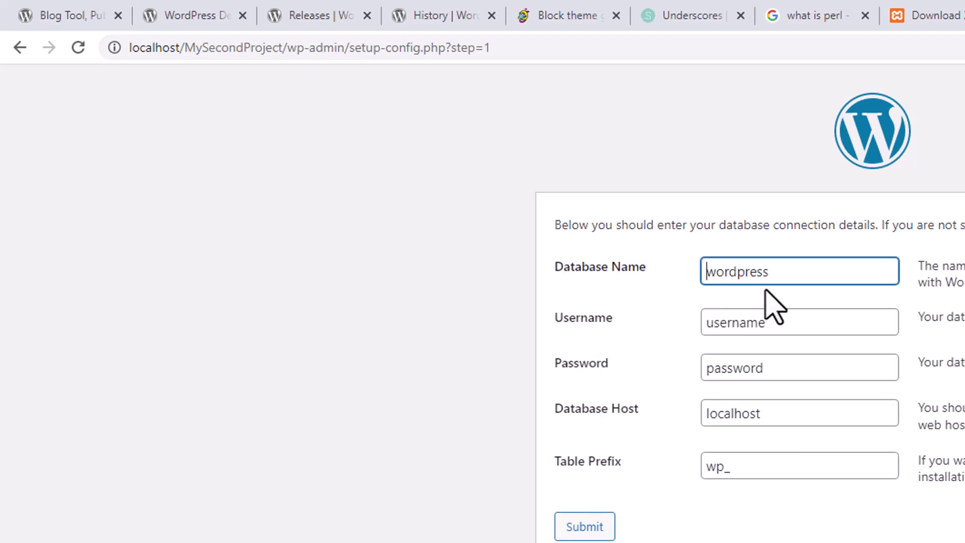
# Enter database name msp2022, username root, and clear the password field
pyautogui.moveTo(779, 274); pyautogui.dragTo(704, 273)
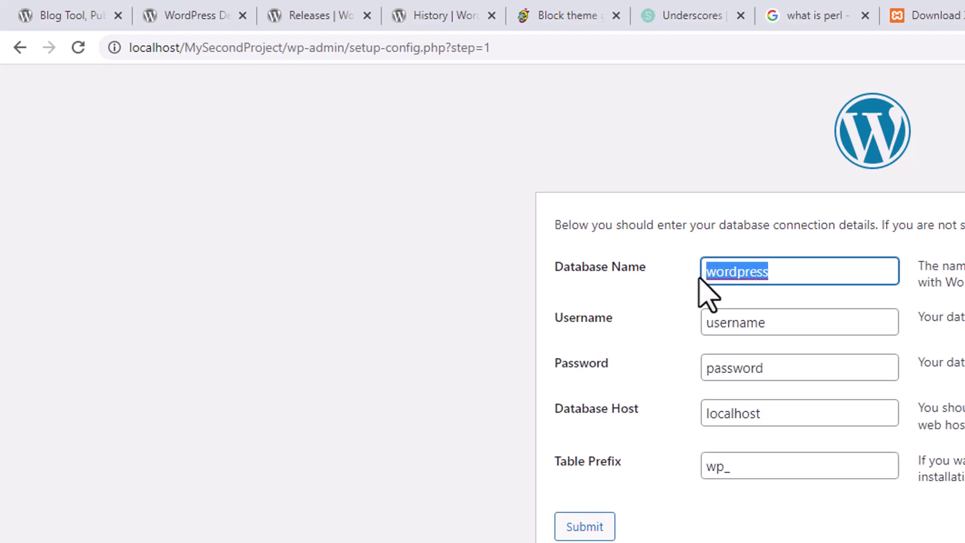
pyautogui.write('msp2022')
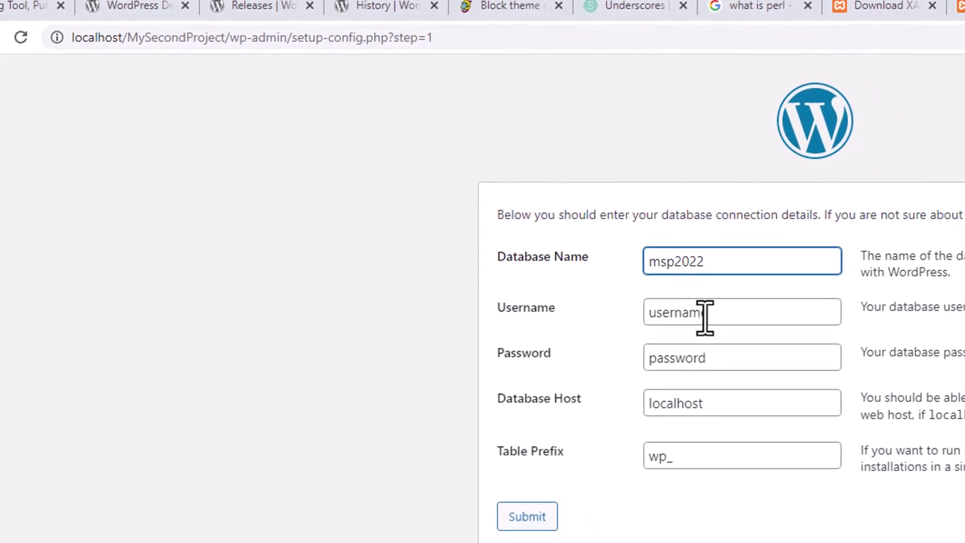
pyautogui.click(722, 320)
pyautogui.moveTo(725, 312); pyautogui.dragTo(609, 331)
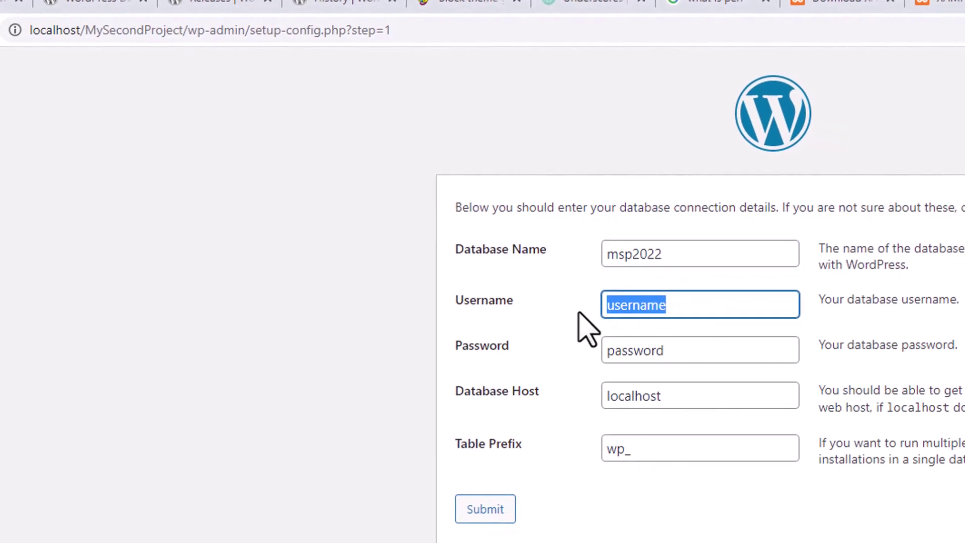
pyautogui.write('root')
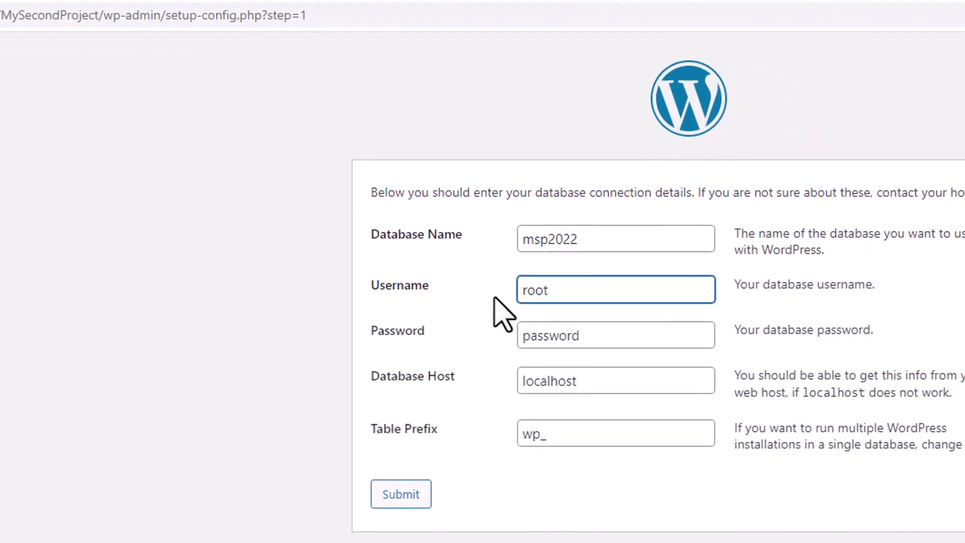
pyautogui.press('Tab')
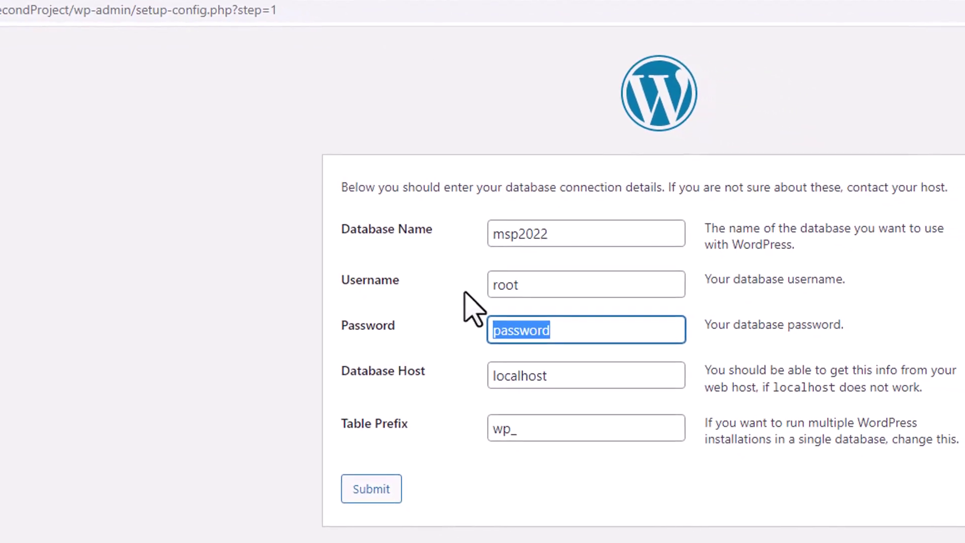
pyautogui.press('BackSpace')
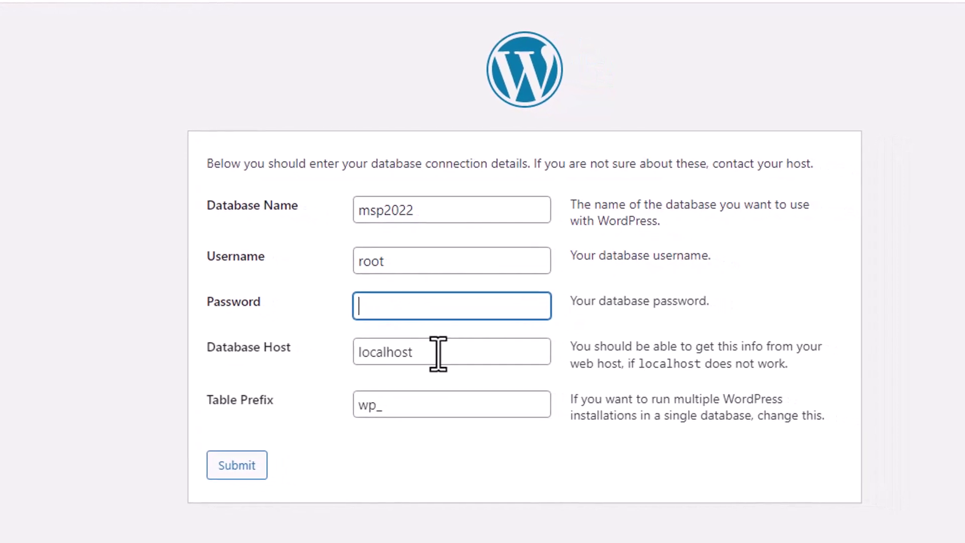
# Keep host localhost and prefix wp_, submit the details, and run the installation
pyautogui.click(429, 407)
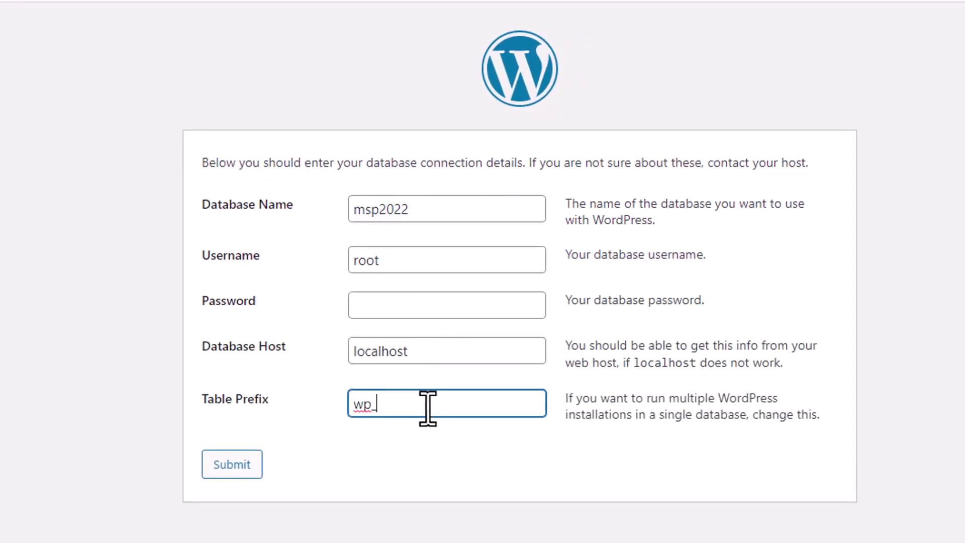
pyautogui.click(448, 359)
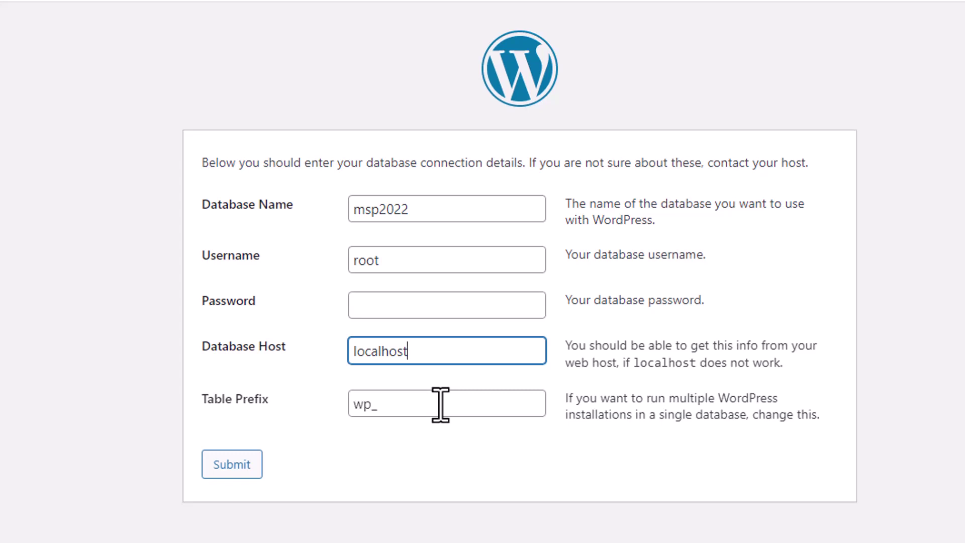
pyautogui.click(235, 466)
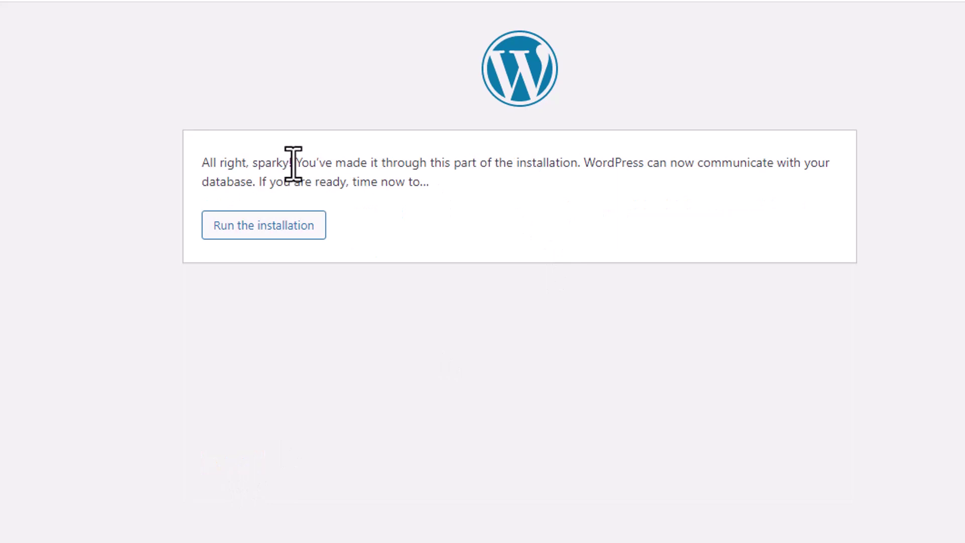
pyautogui.click(260, 227)
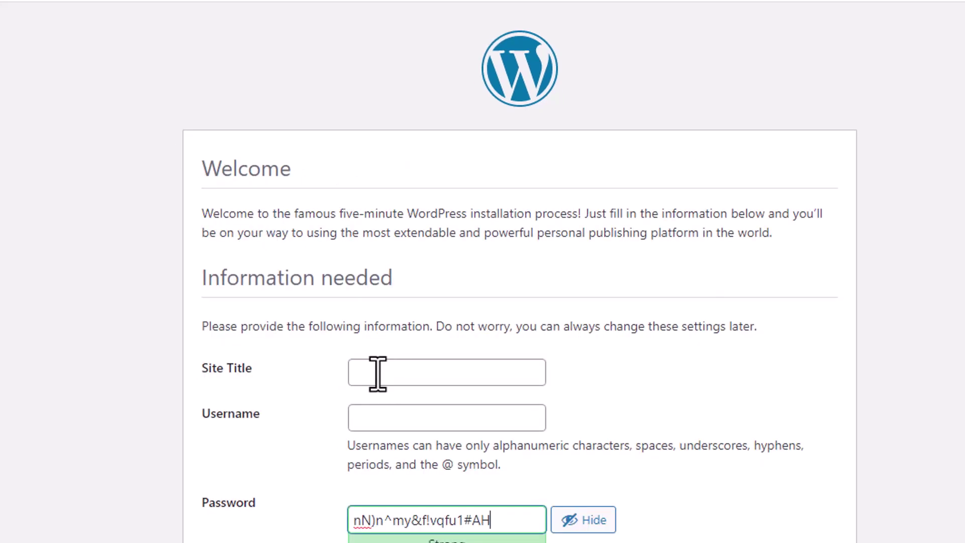
# Enter site title 'Pro Developer' and username ProDev, keeping the generated password
pyautogui.click(378, 374)
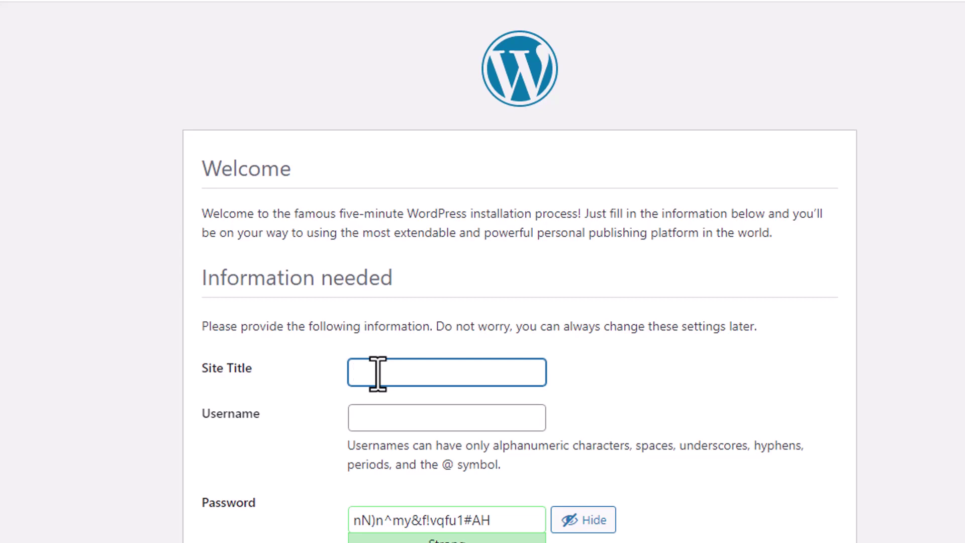
pyautogui.write('Pro Developer')
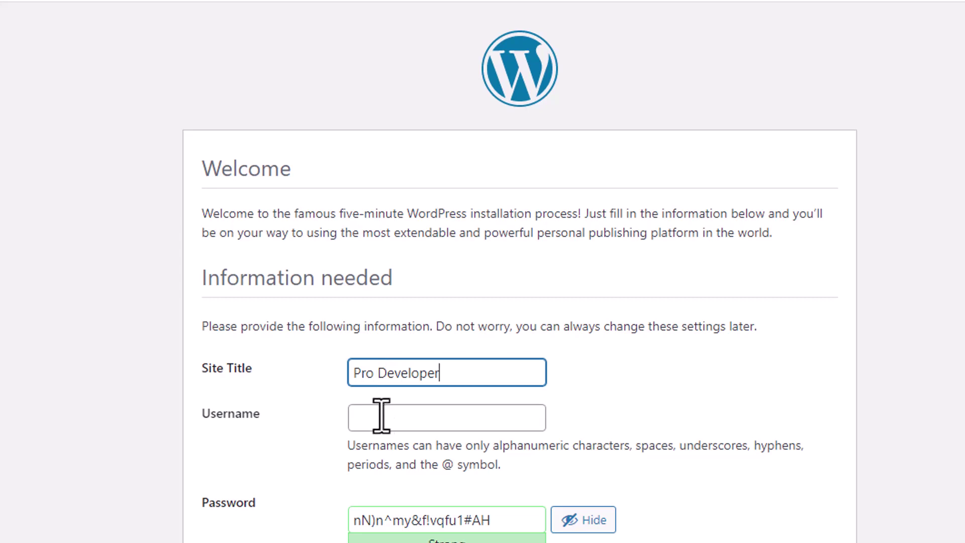
pyautogui.click(381, 416)
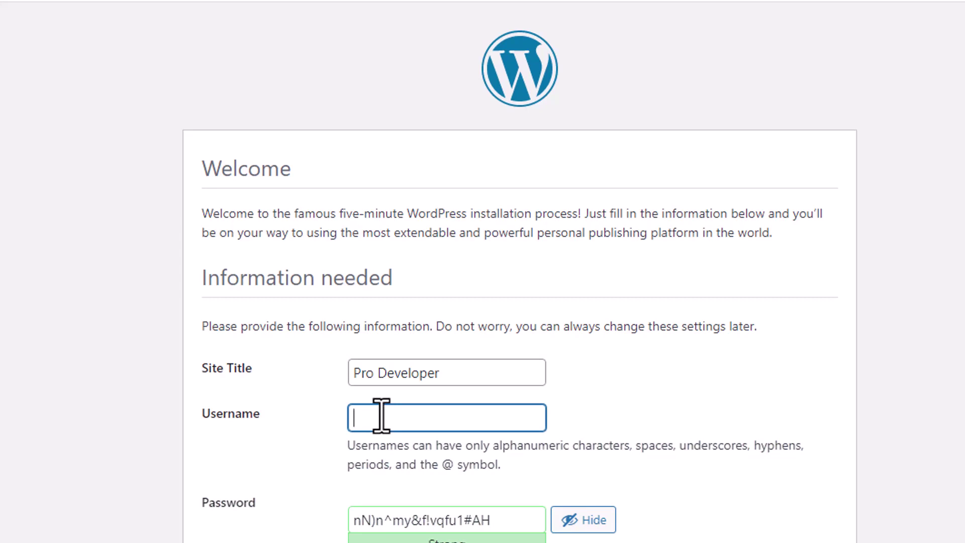
pyautogui.write('ProDev')
pyautogui.click(515, 522)
pyautogui.hotkey('ctrl', 'a')
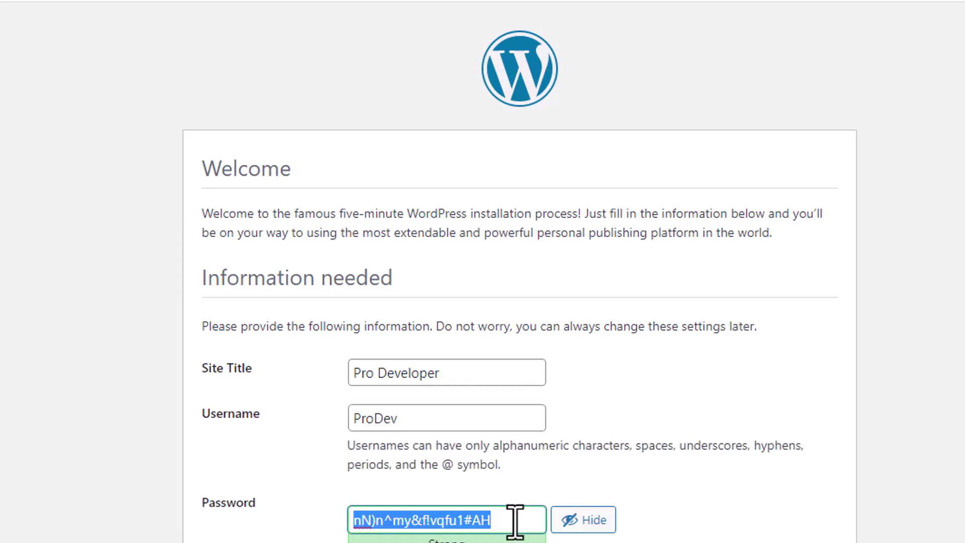
pyautogui.click(567, 477)
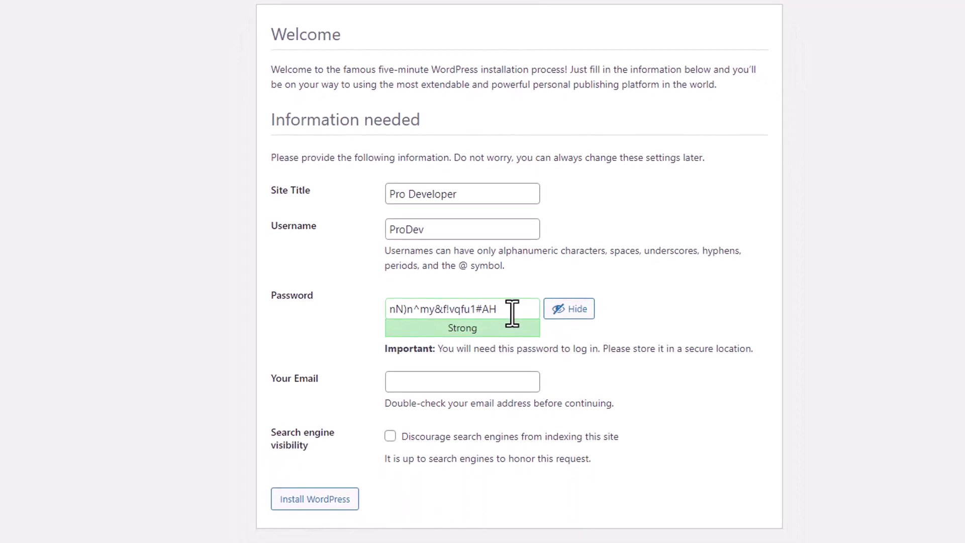
# Fill in the admin's e-mail address in the Your Email field
pyautogui.click(419, 385)
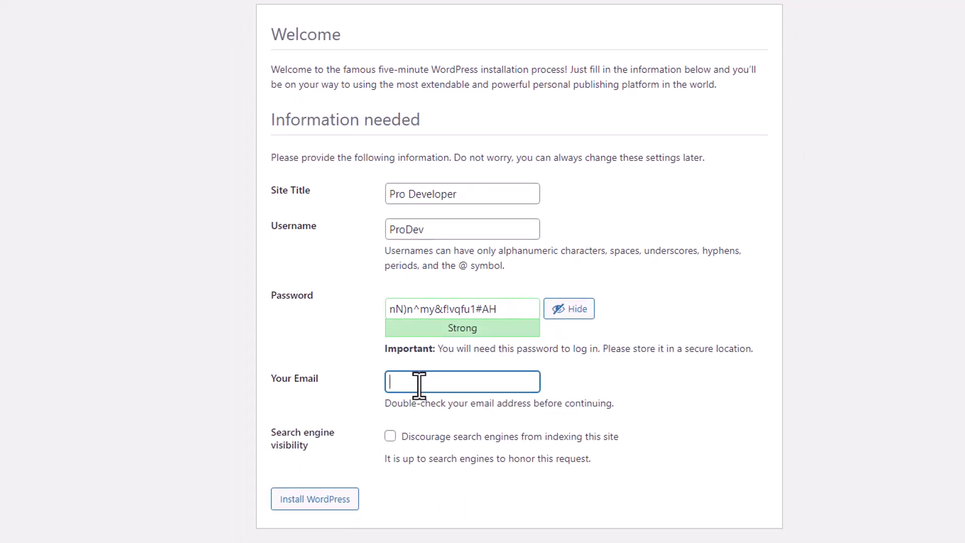
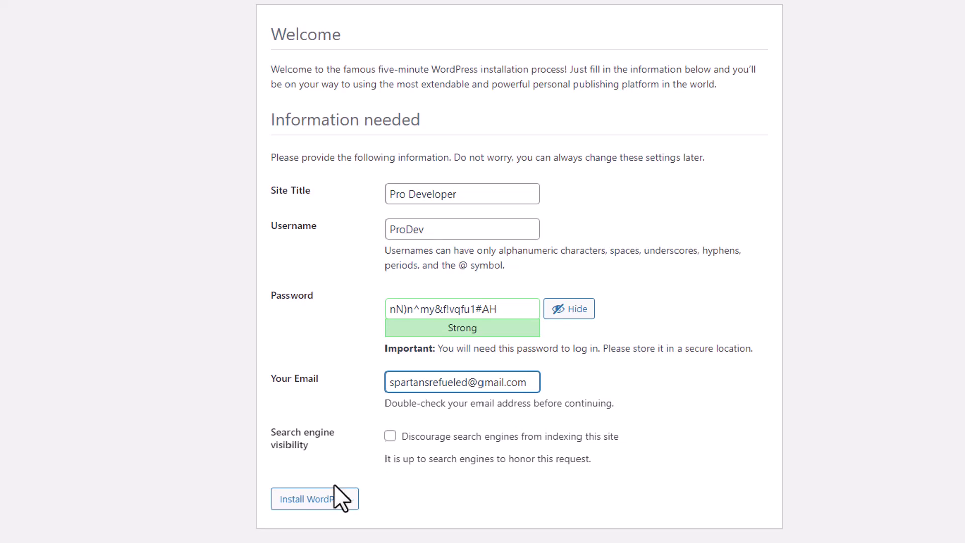
# Run the WordPress installation and decline saving the generated password in Chrome
pyautogui.click(326, 499)
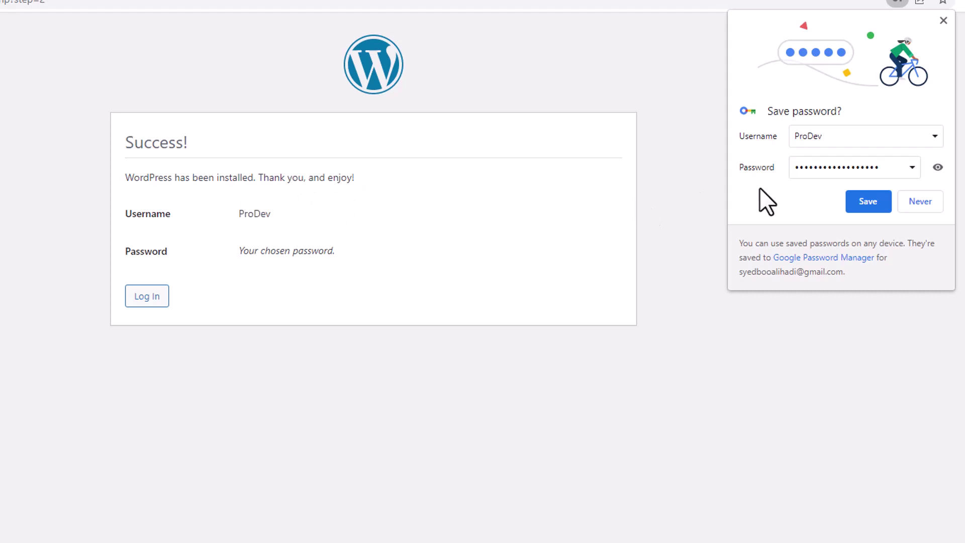
pyautogui.click(938, 168)
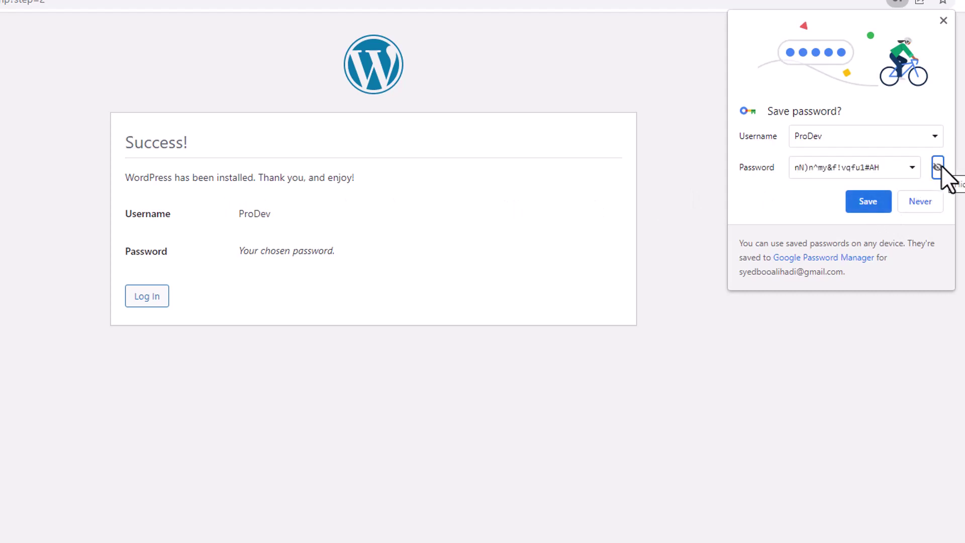
pyautogui.click(938, 168)
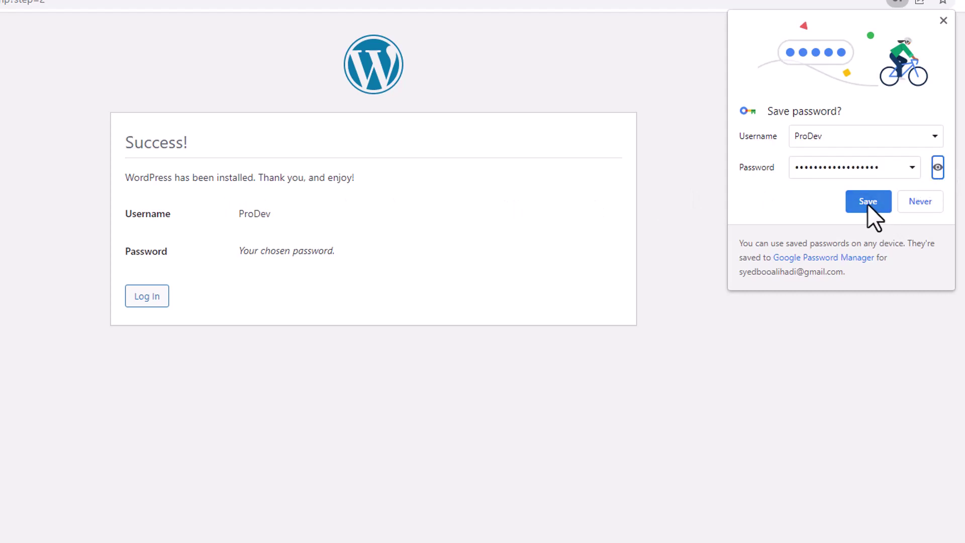
pyautogui.click(920, 200)
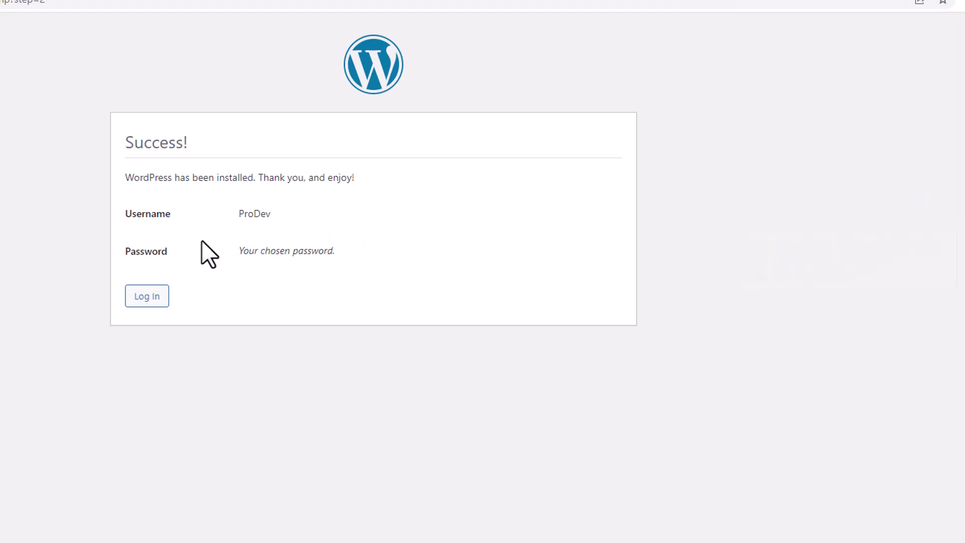
# Log in to the dashboard as ProDev with the pasted account password
pyautogui.click(147, 299)
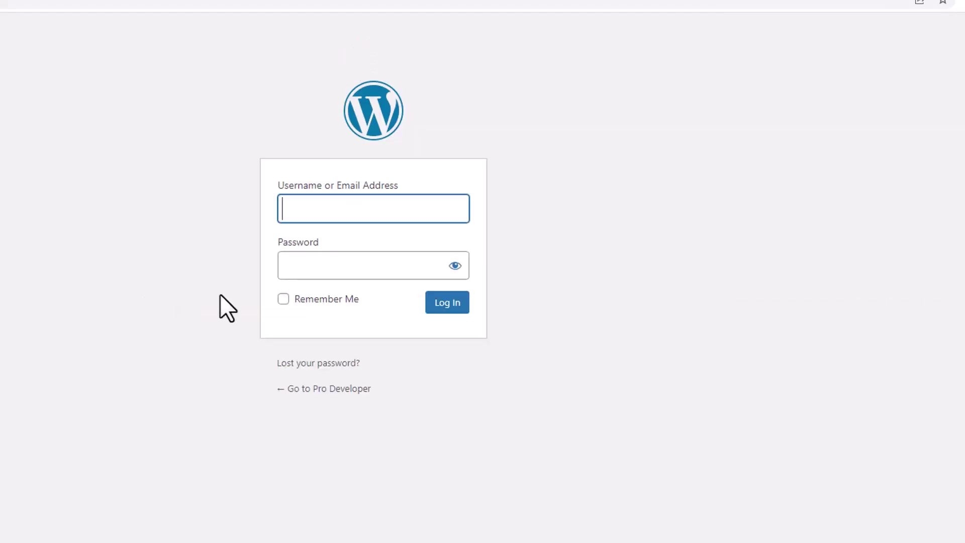
pyautogui.write('ProDev')
pyautogui.press('Tab')
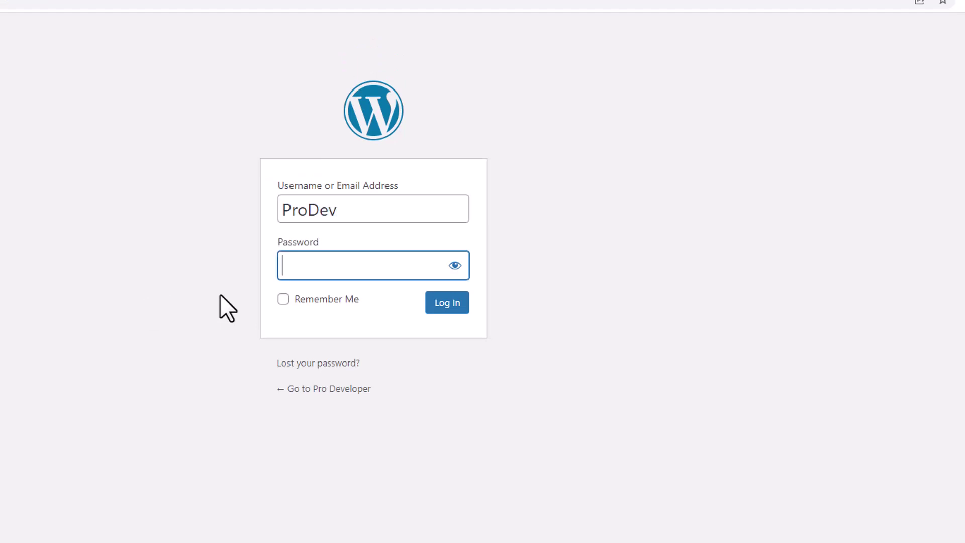
pyautogui.hotkey('ctrl', 'v')
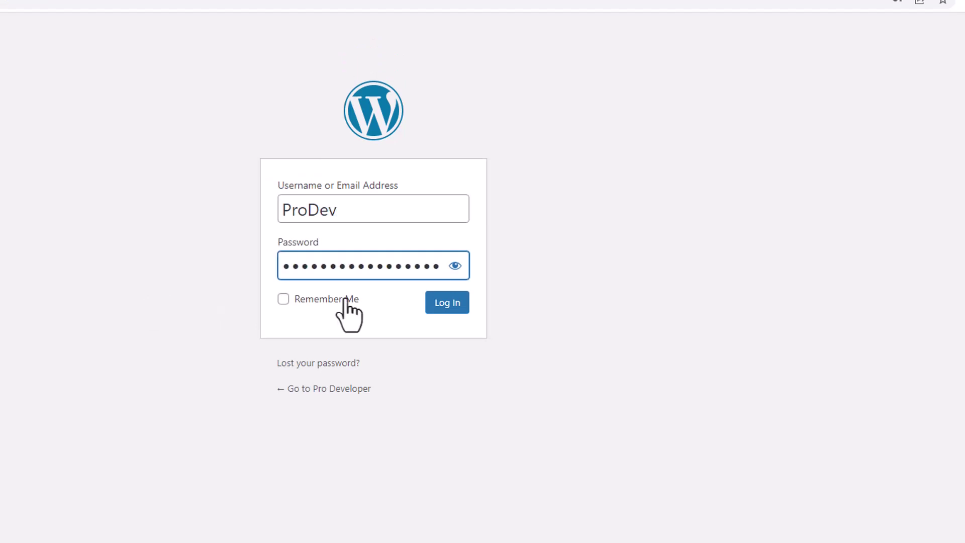
pyautogui.click(455, 266)
pyautogui.click(454, 267)
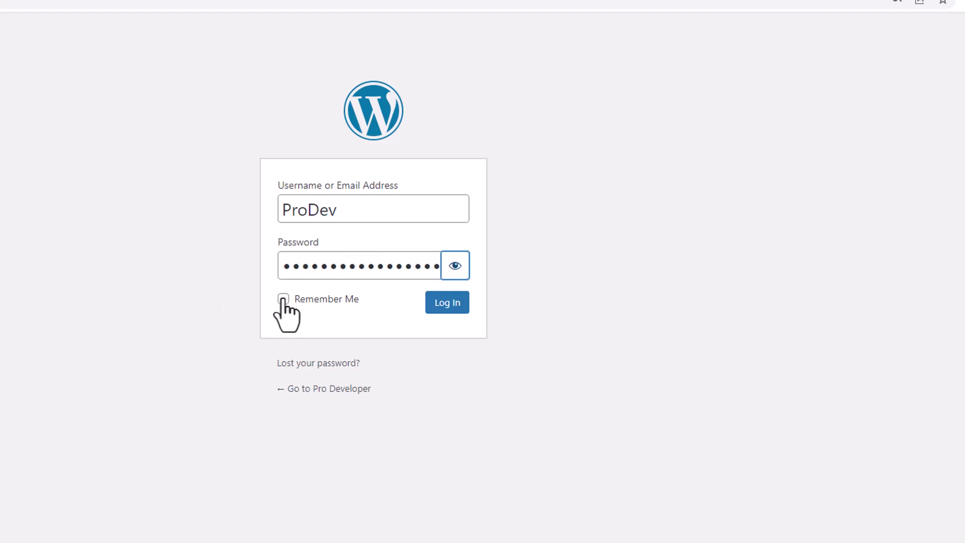
pyautogui.click(447, 307)
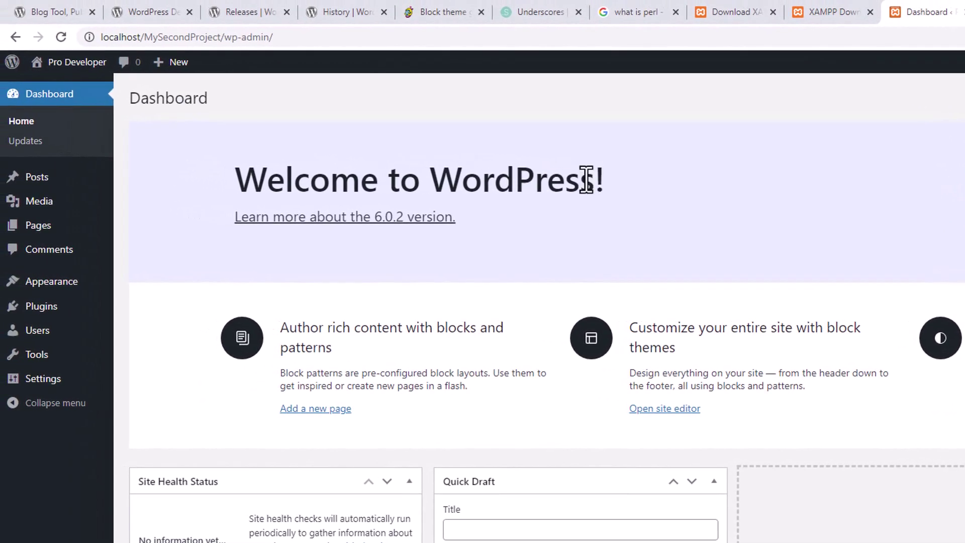
# Open the Pro Developer site's front page in a new tab and view it
pyautogui.moveTo(75, 61)
pyautogui.rightClick(58, 87)
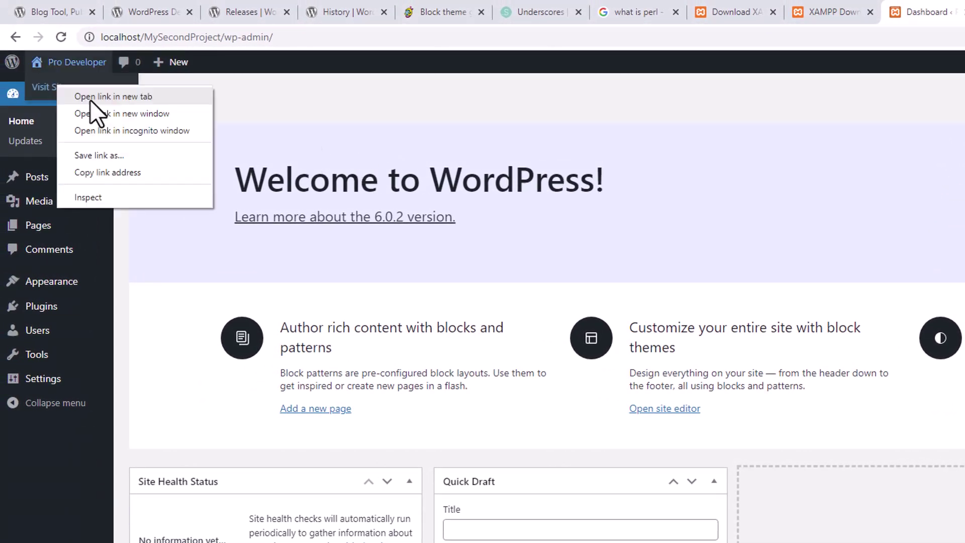
pyautogui.click(231, 108)
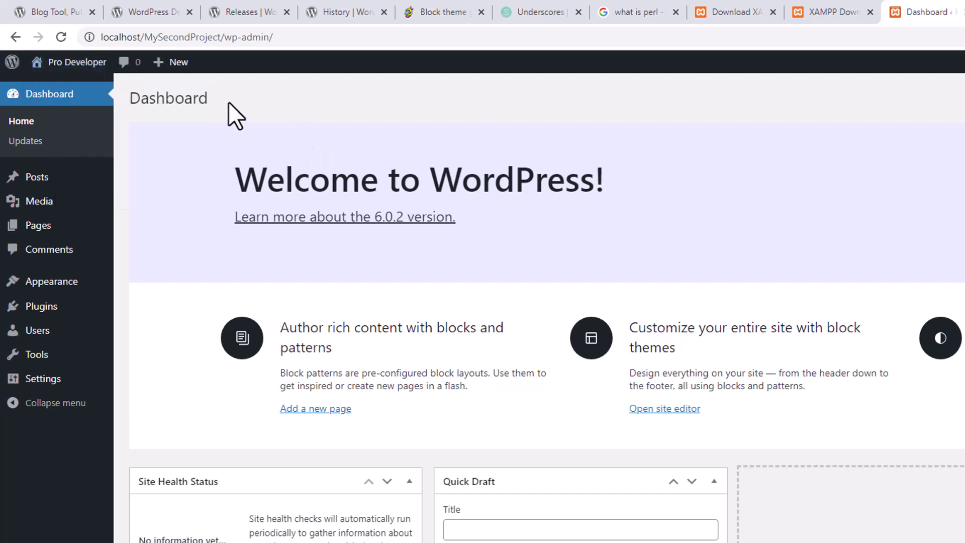
pyautogui.moveTo(75, 60)
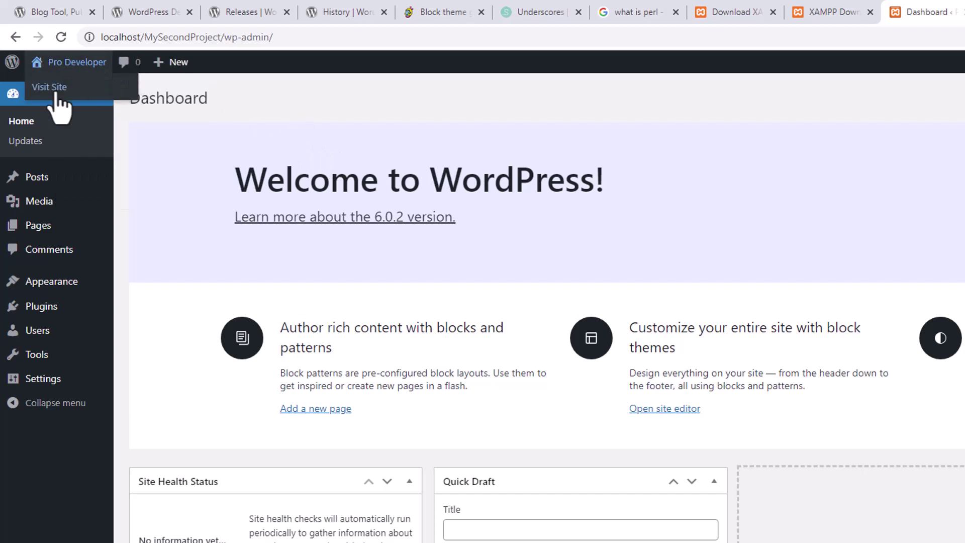
pyautogui.rightClick(56, 91)
pyautogui.click(75, 99)
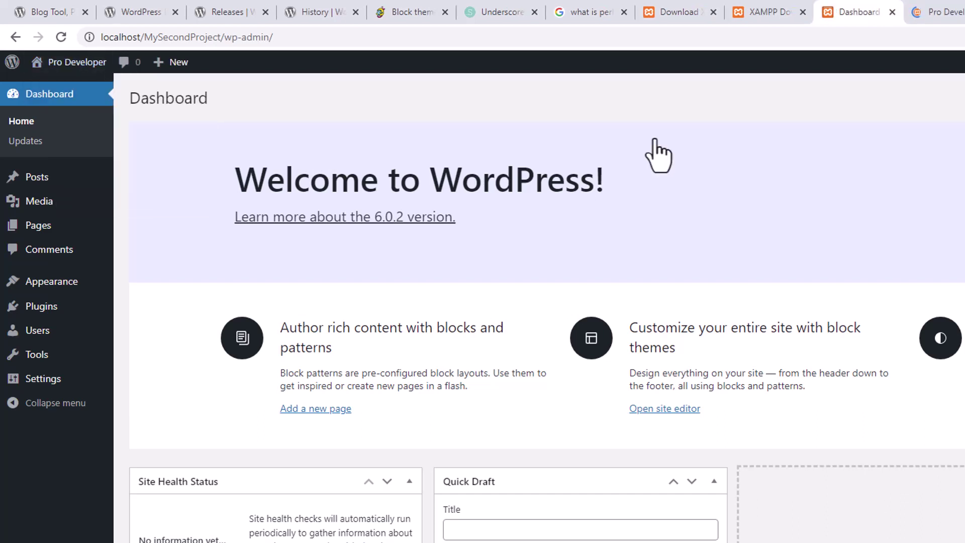
pyautogui.click(939, 15)
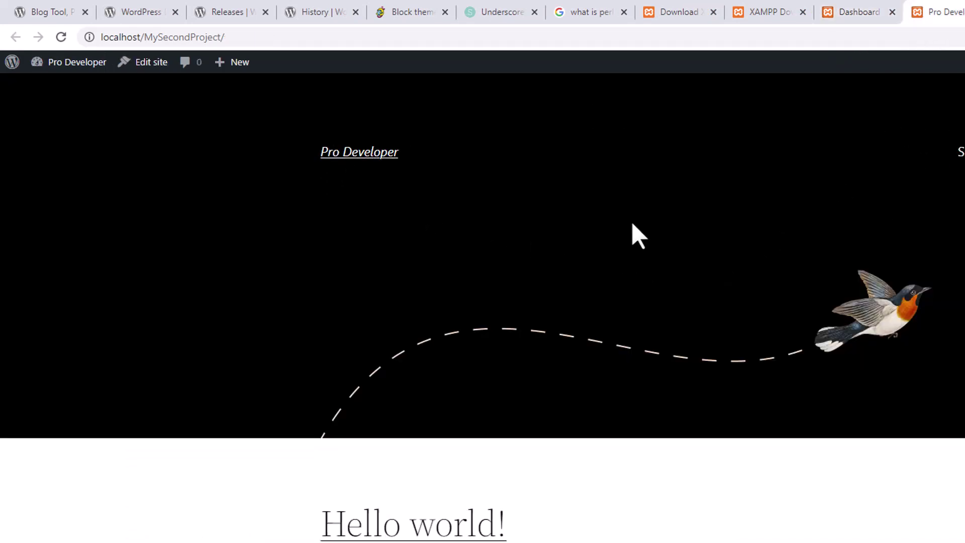
# Return to the dashboard and show the installed themes under Appearance > Themes
pyautogui.click(855, 12)
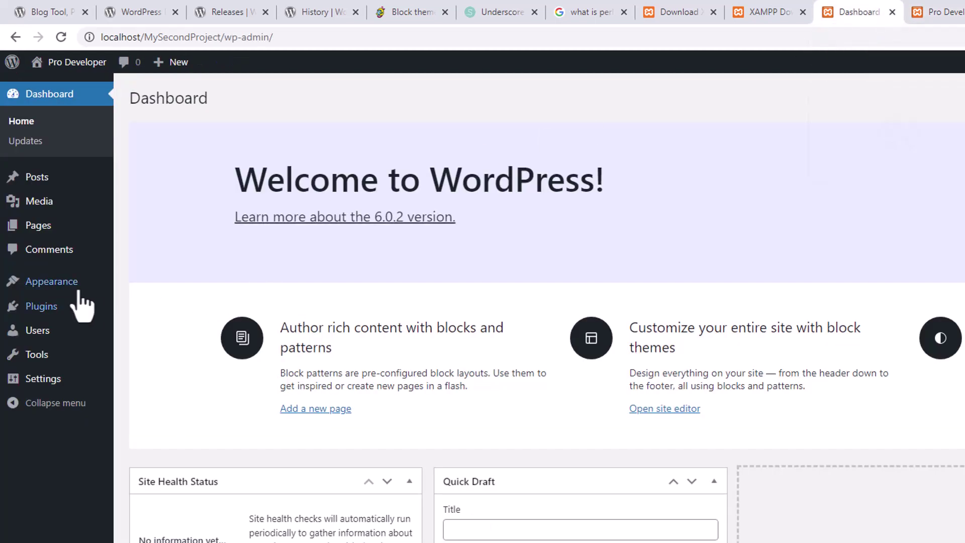
pyautogui.moveTo(55, 282)
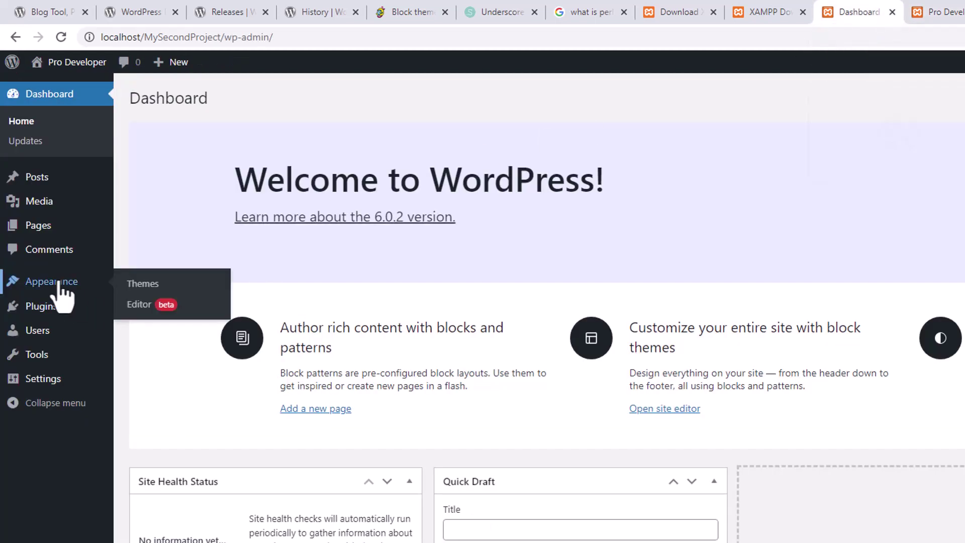
pyautogui.click(149, 286)
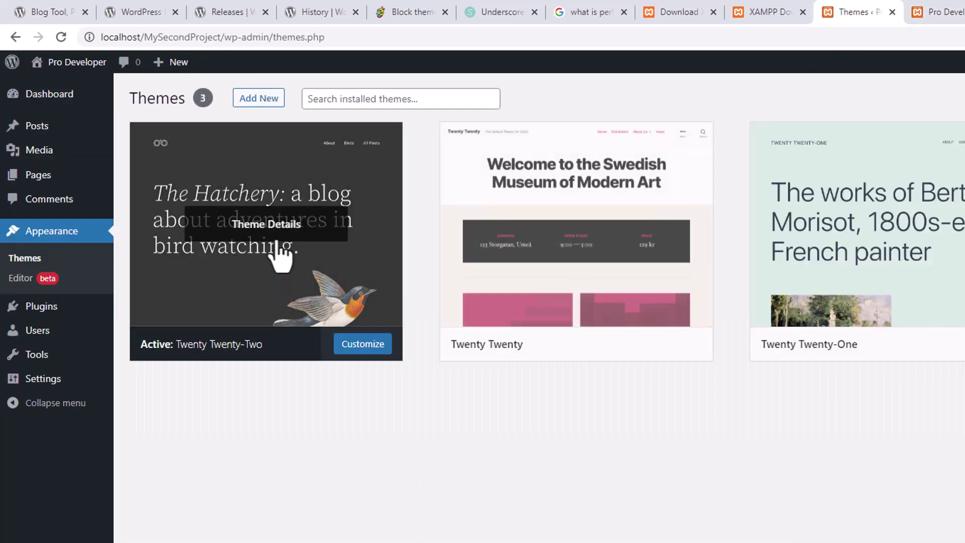